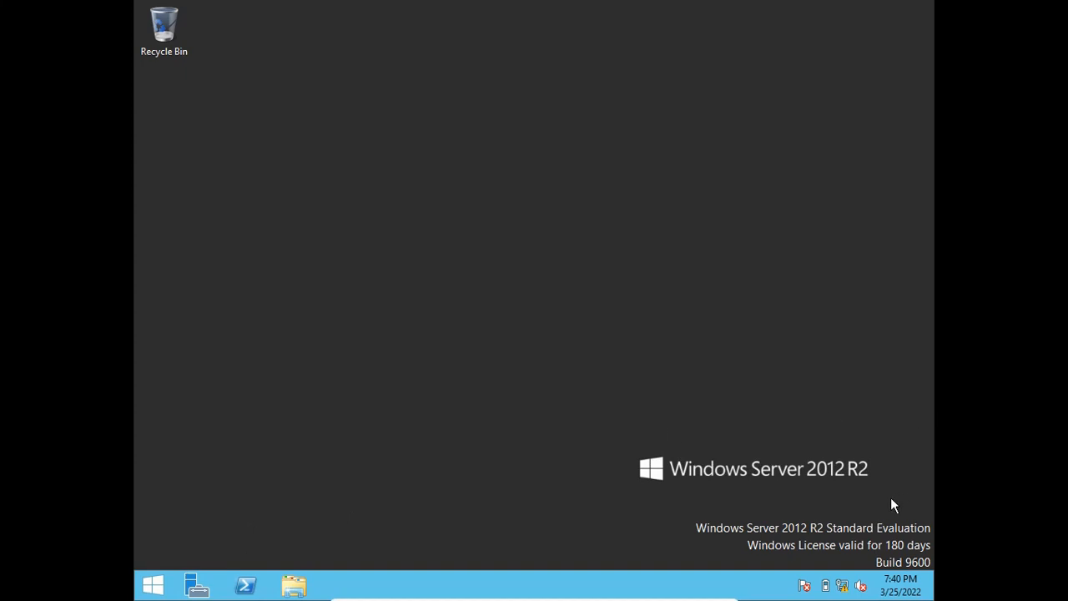
Search the system for network, open the Network window and go on to the Network and Sharing Center.
left_click(151, 584)
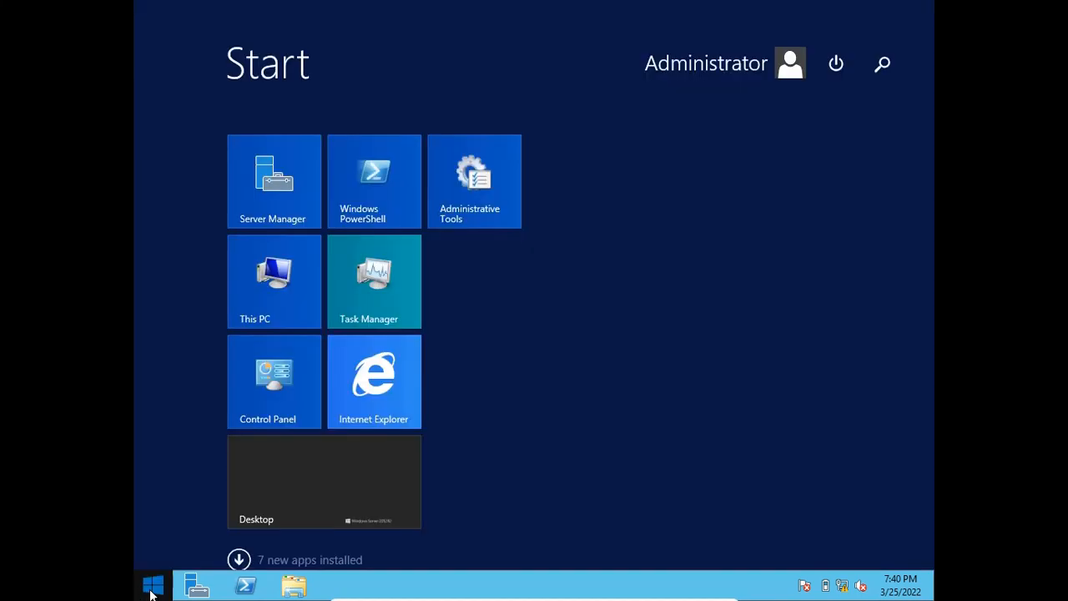
left_click(882, 63)
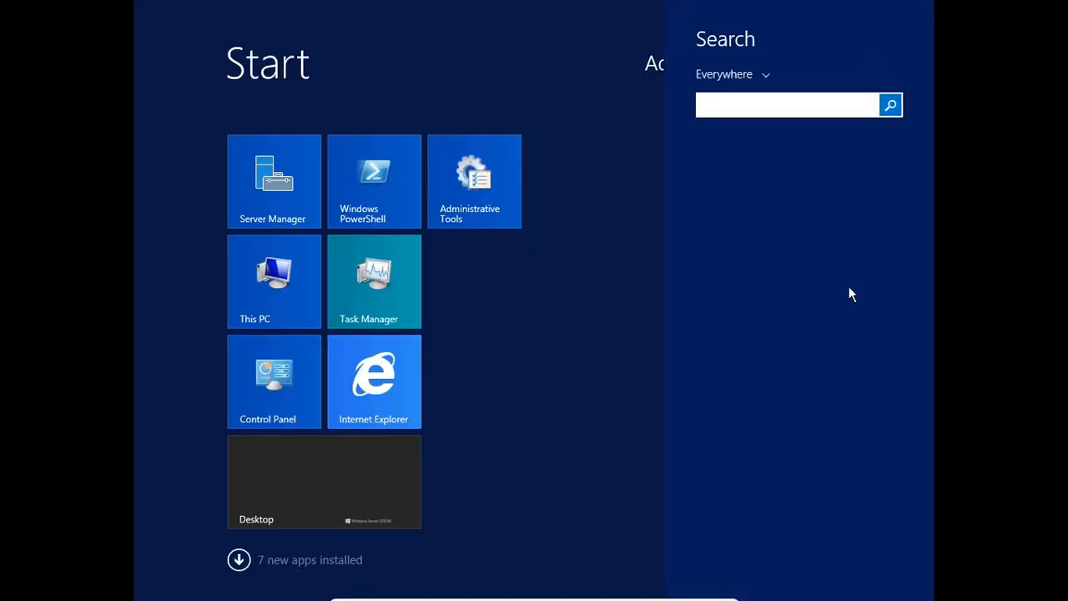
type("networ")
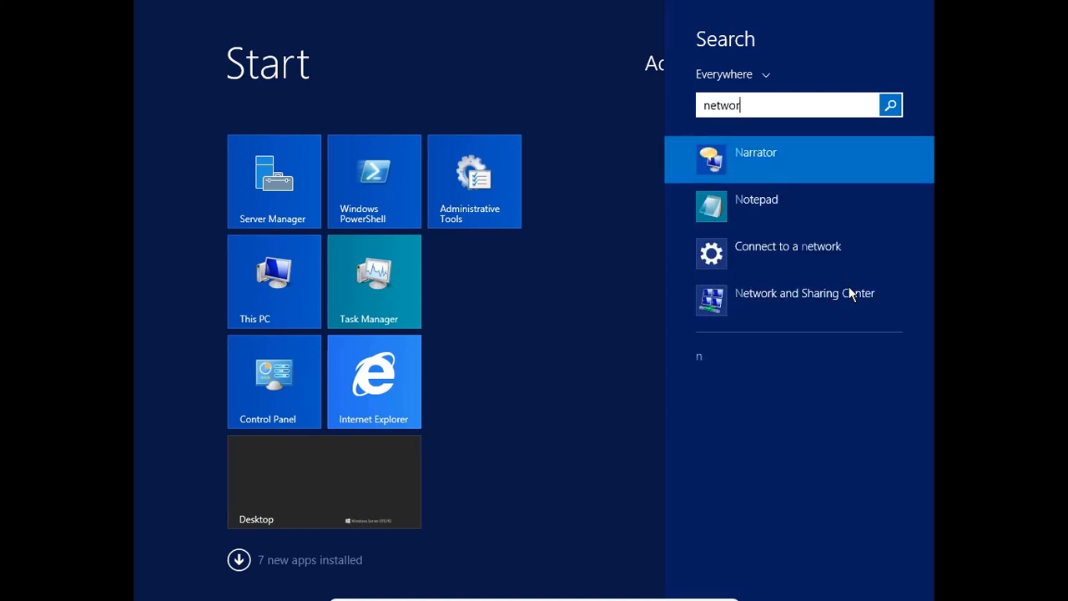
type("k")
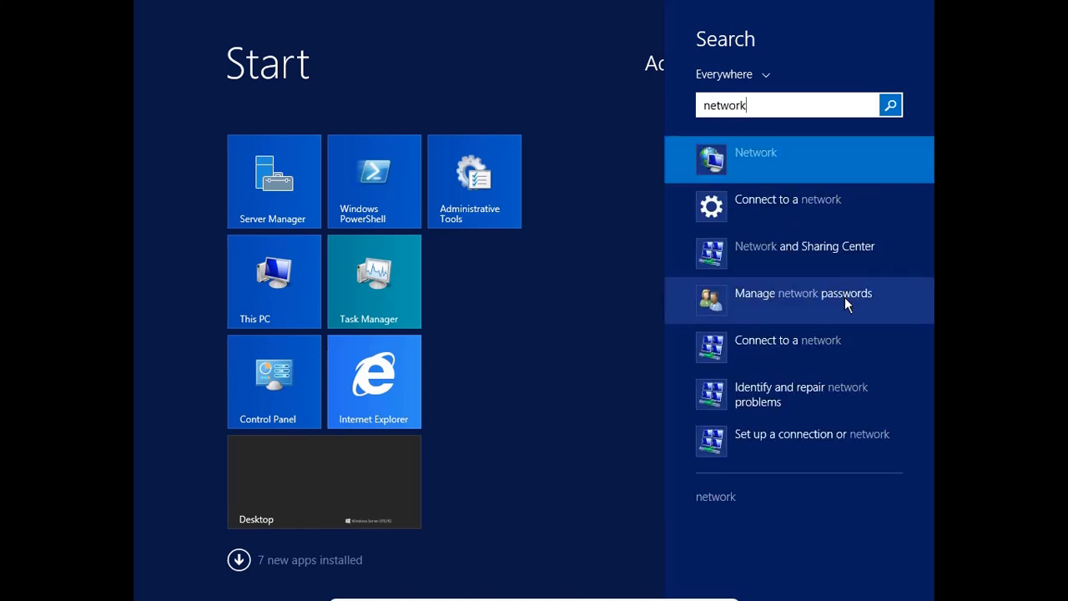
left_click(805, 146)
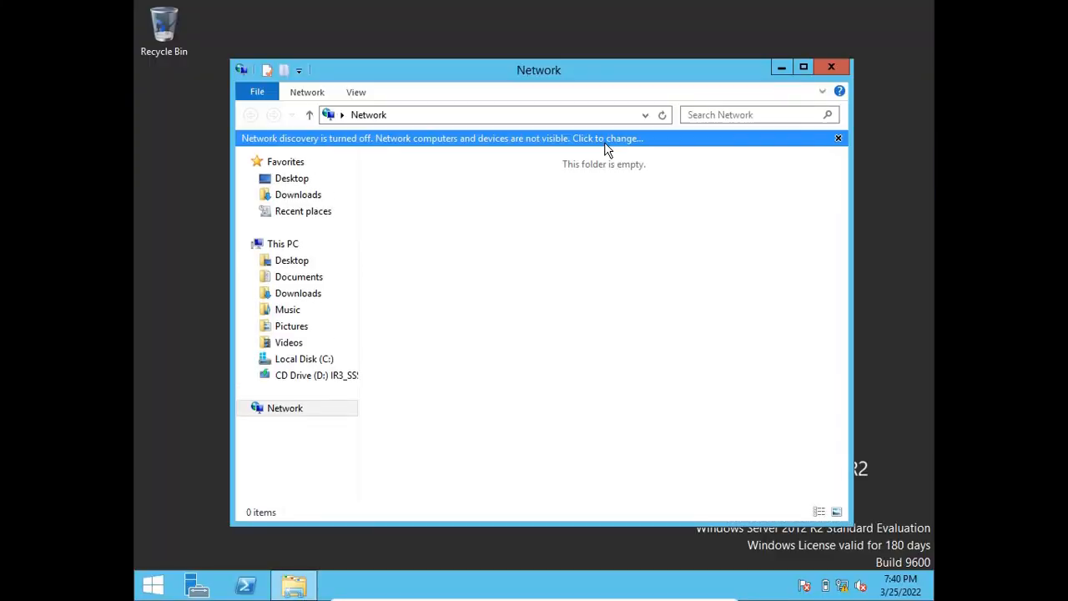
left_click(607, 140)
left_click(685, 174)
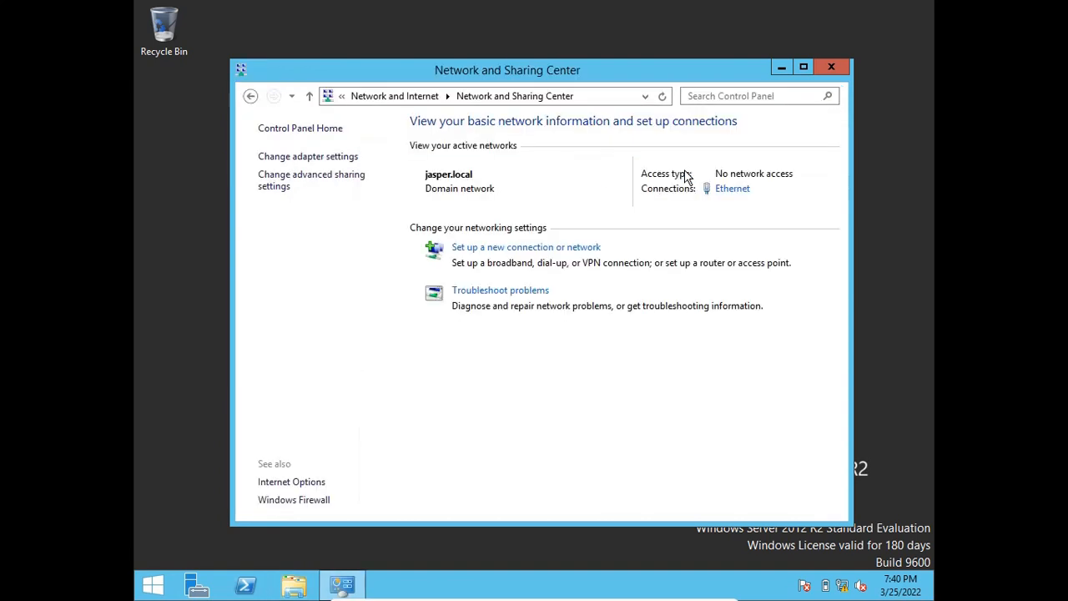
Open the Internet Protocol Version 4 (TCP/IPv4) properties of the Ethernet adapter.
left_click(316, 157)
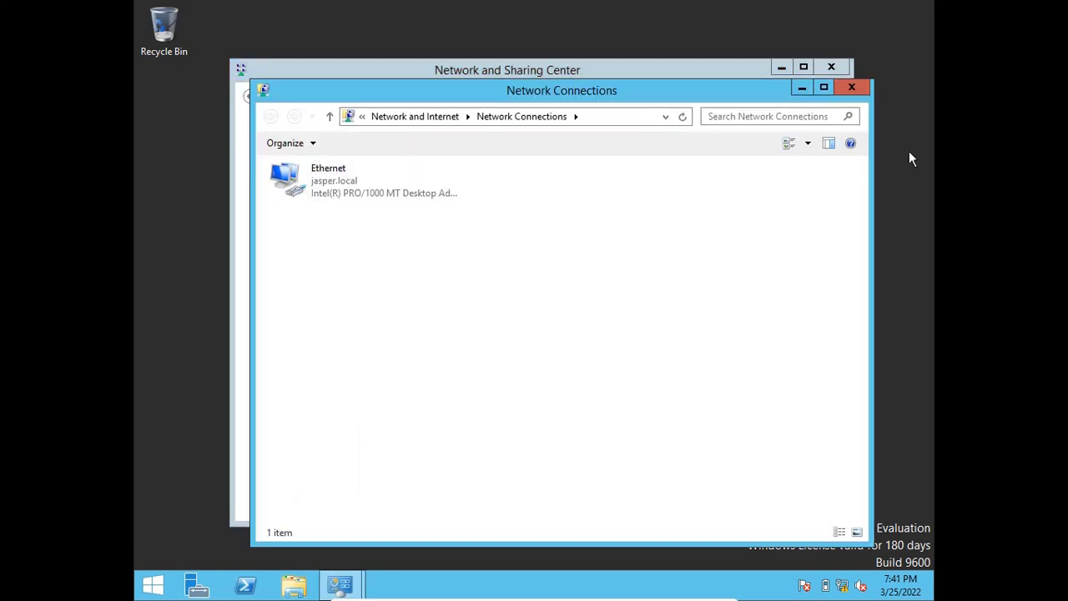
double_click(360, 189)
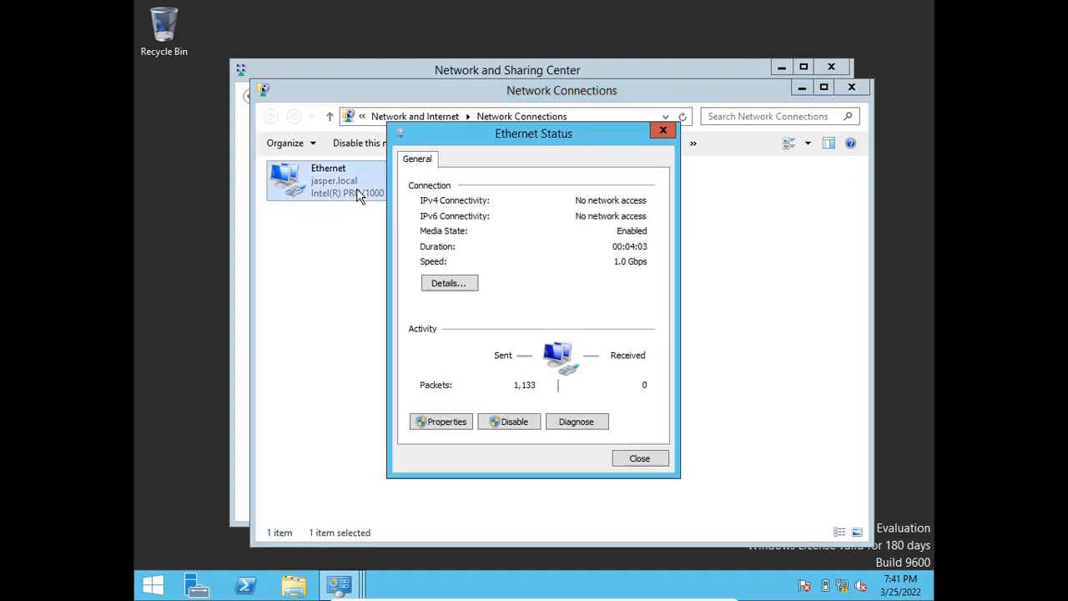
left_click(447, 422)
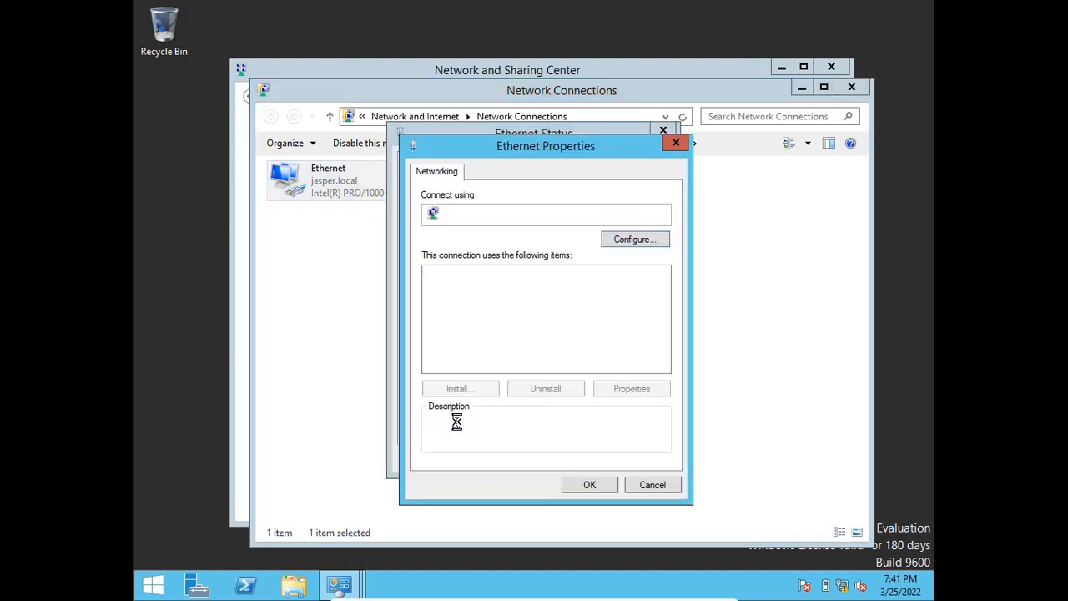
left_click_drag(567, 142, 575, 60)
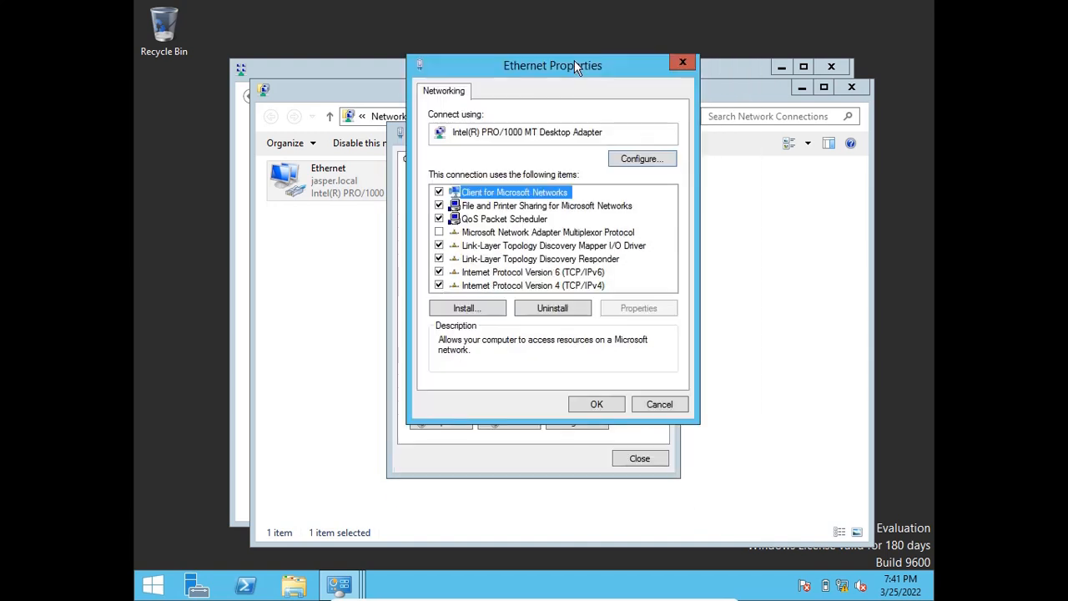
left_click(494, 286)
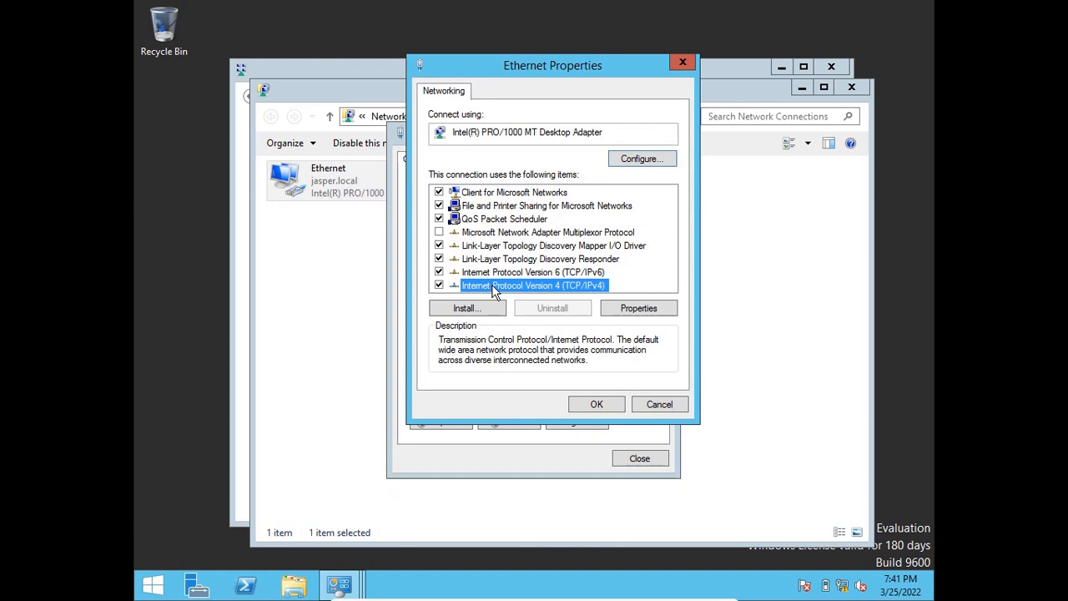
left_click(657, 306)
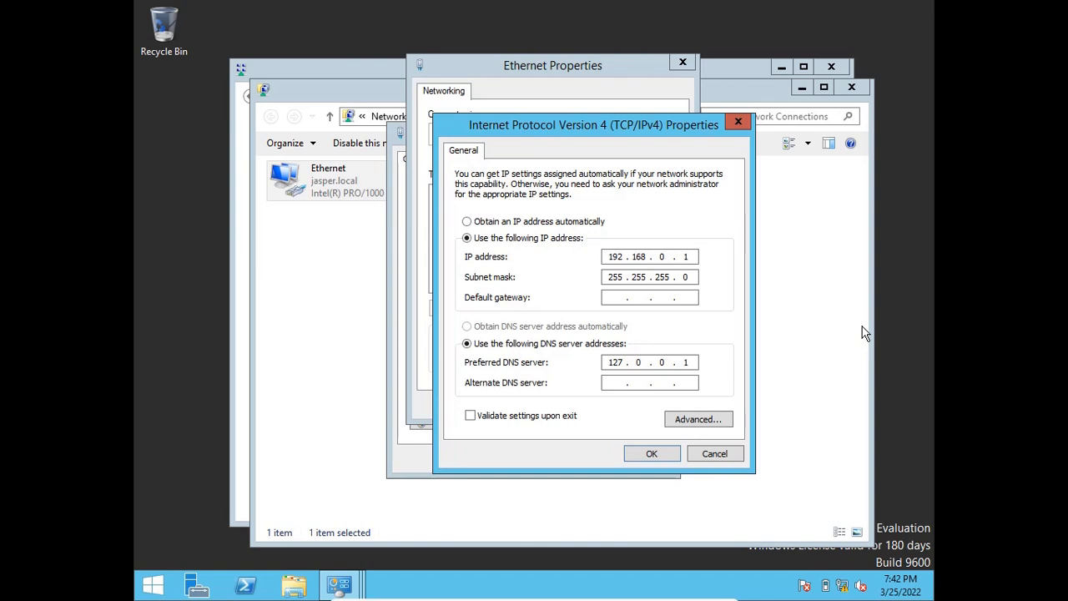
Set the Ethernet adapter's static IPv4 address to 10.1.10.2.
double_click(628, 257)
mouse_move(1004, 496)
type("10.1.10.2")
Set the adapter's subnet mask to 255.0.0.0.
key("Tab")
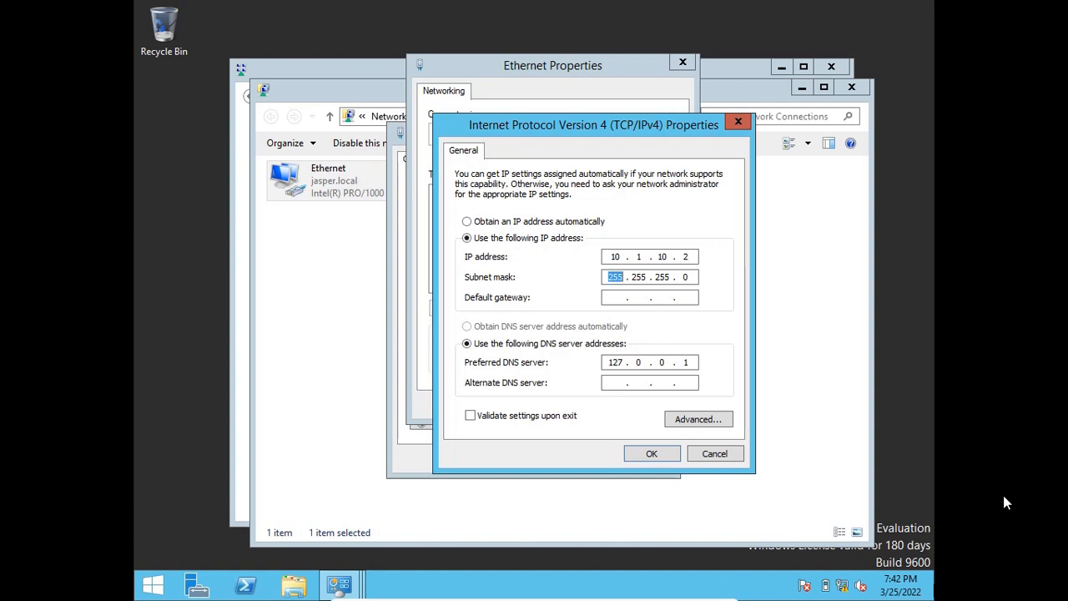
key("Right")
key("Right")
type("0")
key("Right")
type("0")
key("Right")
type("0")
key("Tab")
type("10")
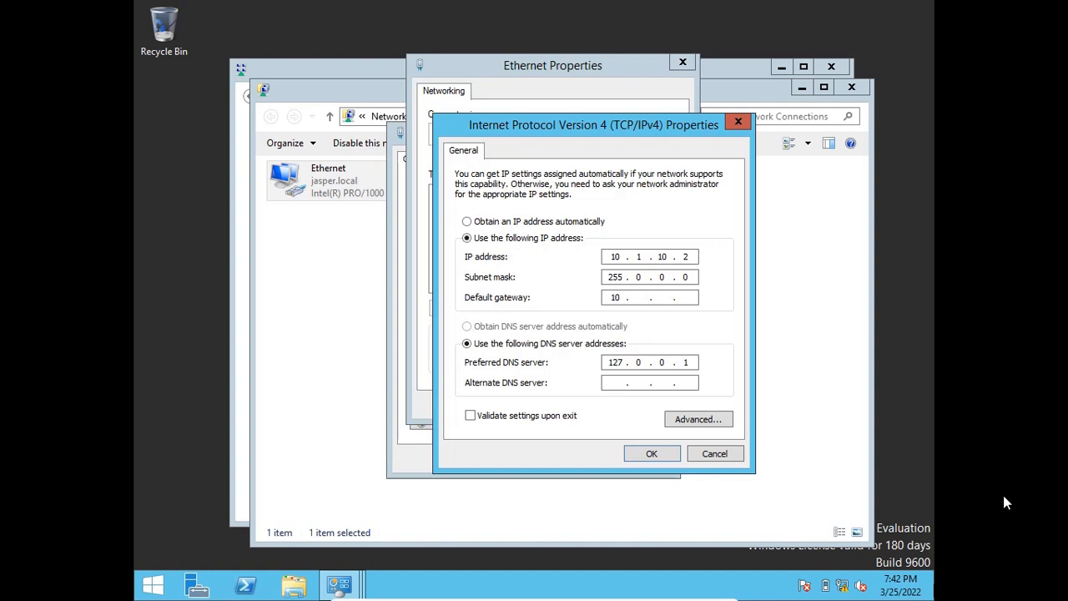
type("110.1")
Set the preferred DNS server to 10.1.10.2 and the alternate DNS server to 10.1.10.1.
left_click_drag(624, 362, 582, 362)
Set the adapter's default gateway to 10.1.10.1.
type("10")
key("period")
type("1")
key("period")
type("10")
key("period")
type("2")
key("Tab")
type("10 . 1 . 10 . 1")
Apply the IPv4 settings and close all the network dialogs and windows.
left_click(641, 455)
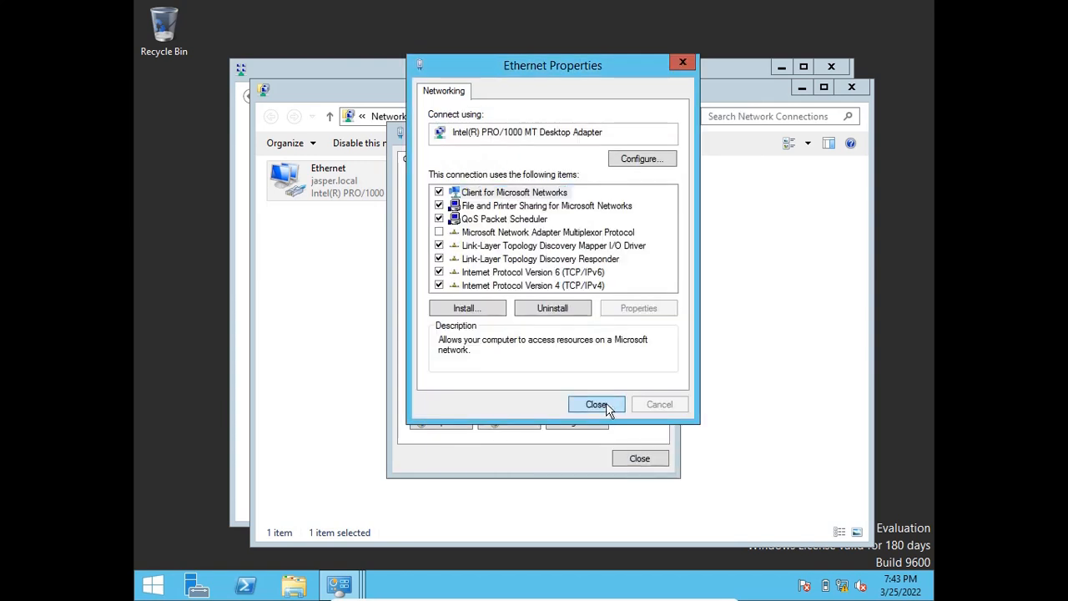
left_click(606, 405)
left_click(631, 464)
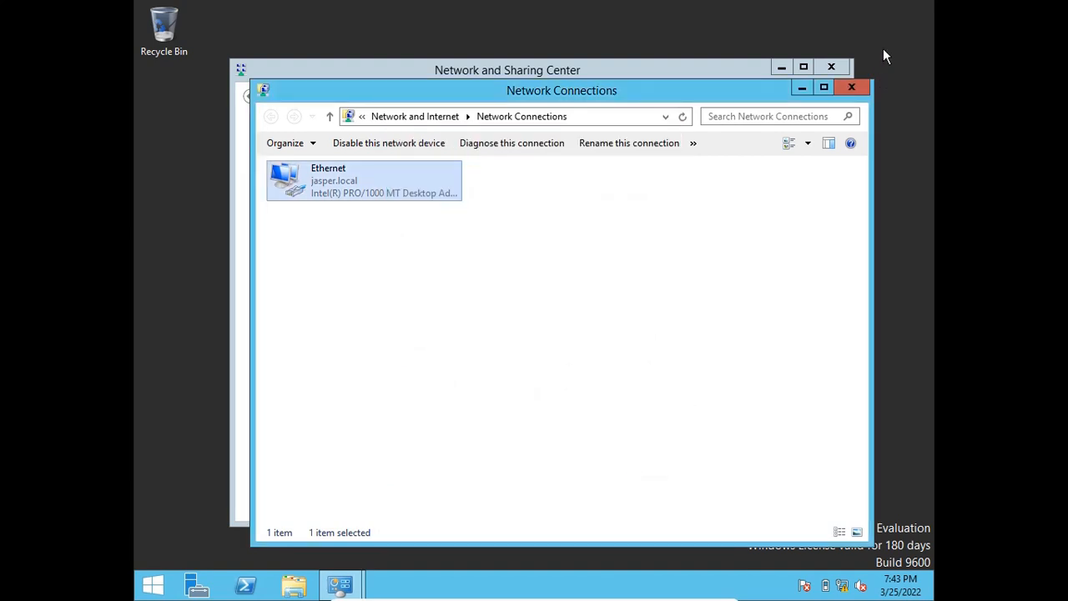
left_click(855, 86)
left_click(830, 67)
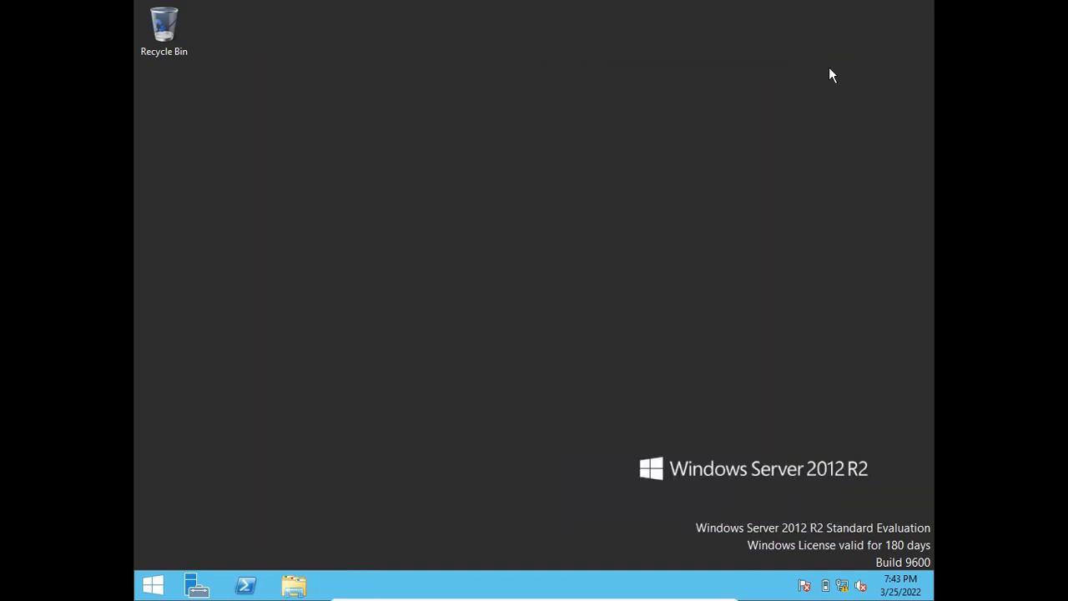
right_click(451, 74)
left_click(527, 117)
Switch to Server Manager, show the DHCP role and open the DHCP management console maximized.
left_click(198, 588)
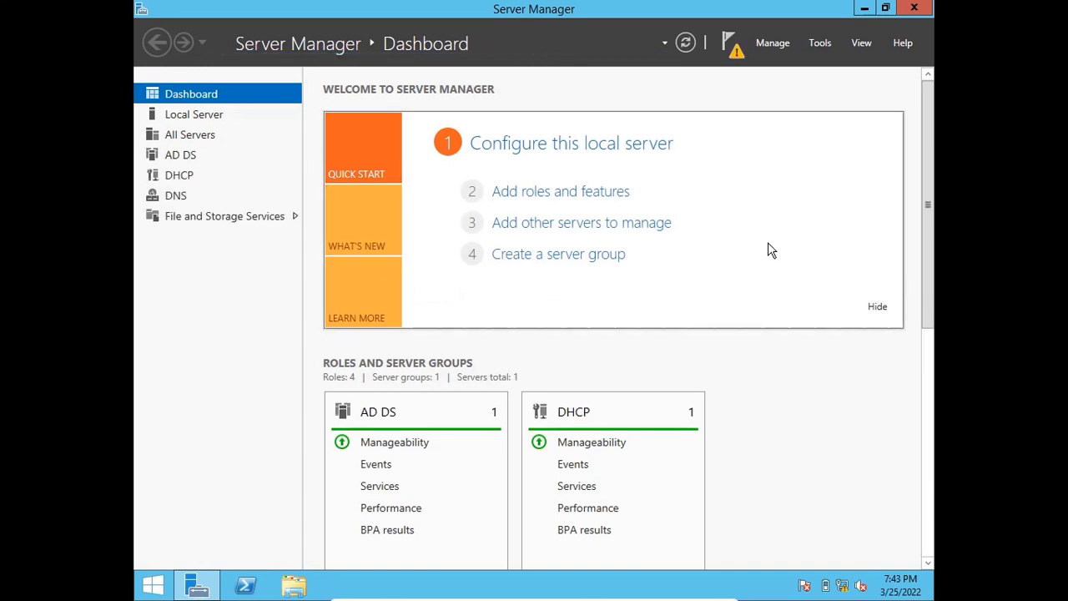
left_click(178, 183)
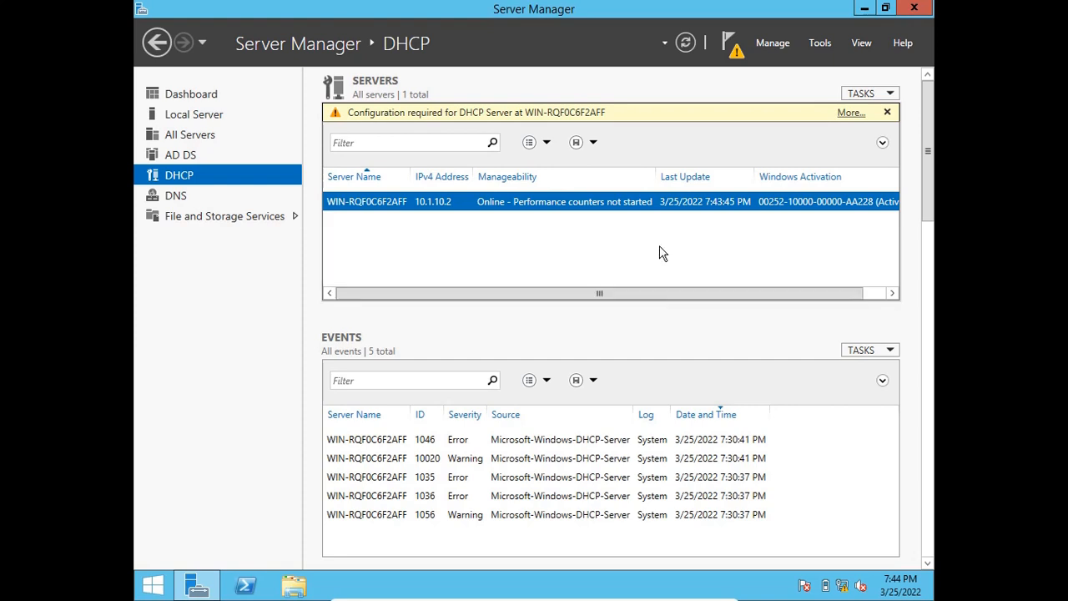
left_click(818, 43)
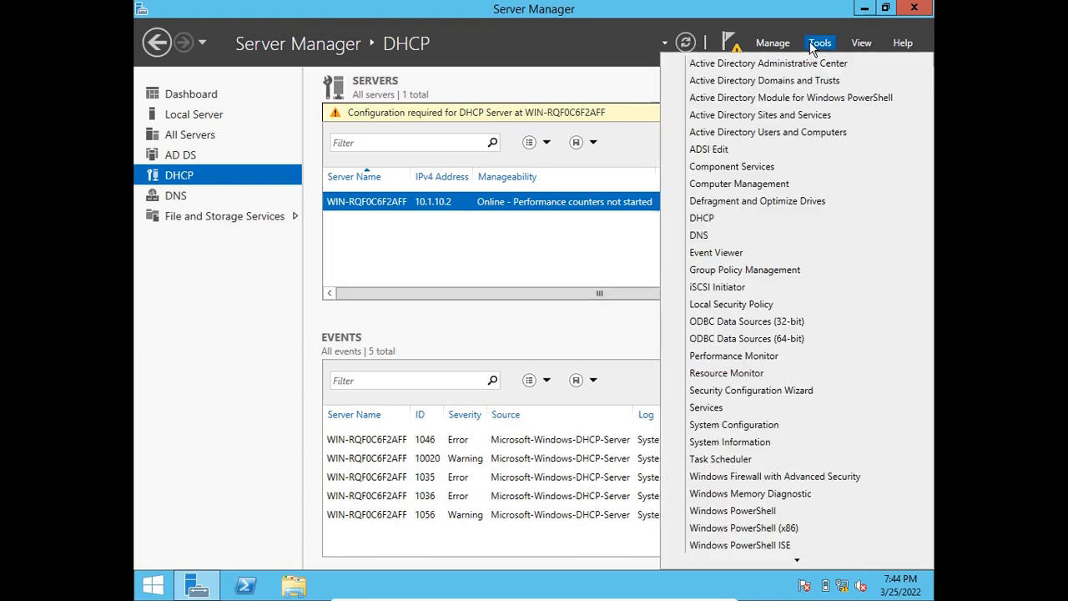
left_click(702, 219)
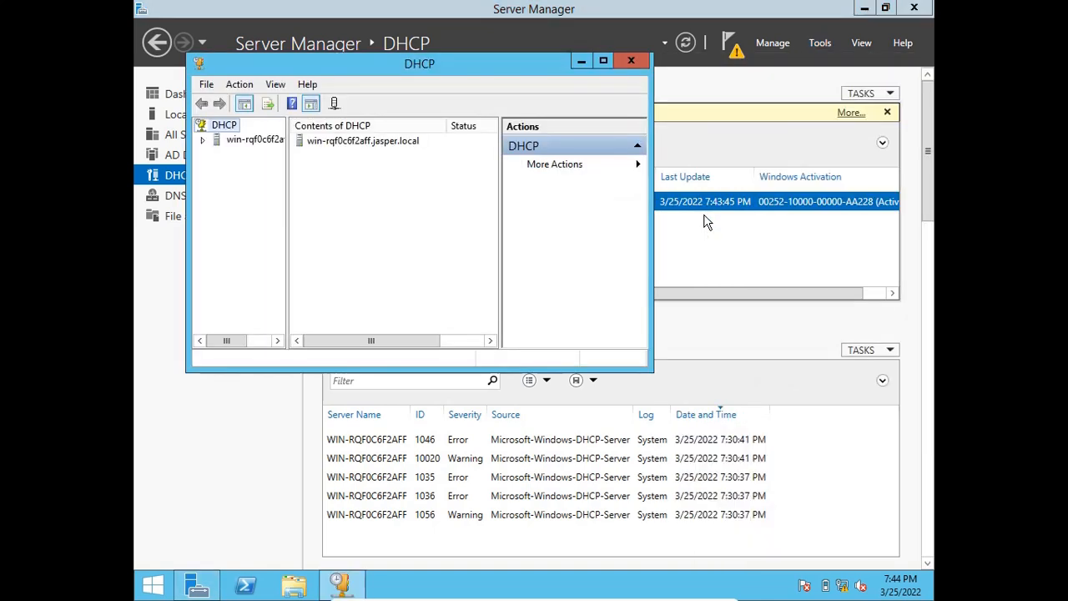
left_click(603, 60)
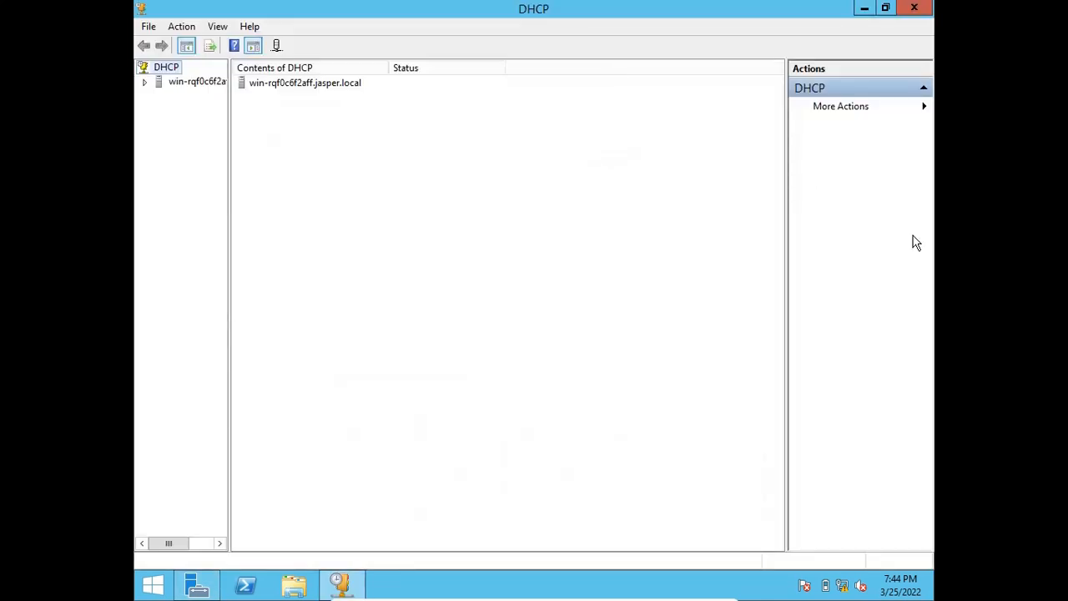
Expand the DHCP server's IPv4 and IPv6 nodes and the existing IPv4 scope, widening the console tree to show full names.
left_click(144, 82)
left_click(161, 81)
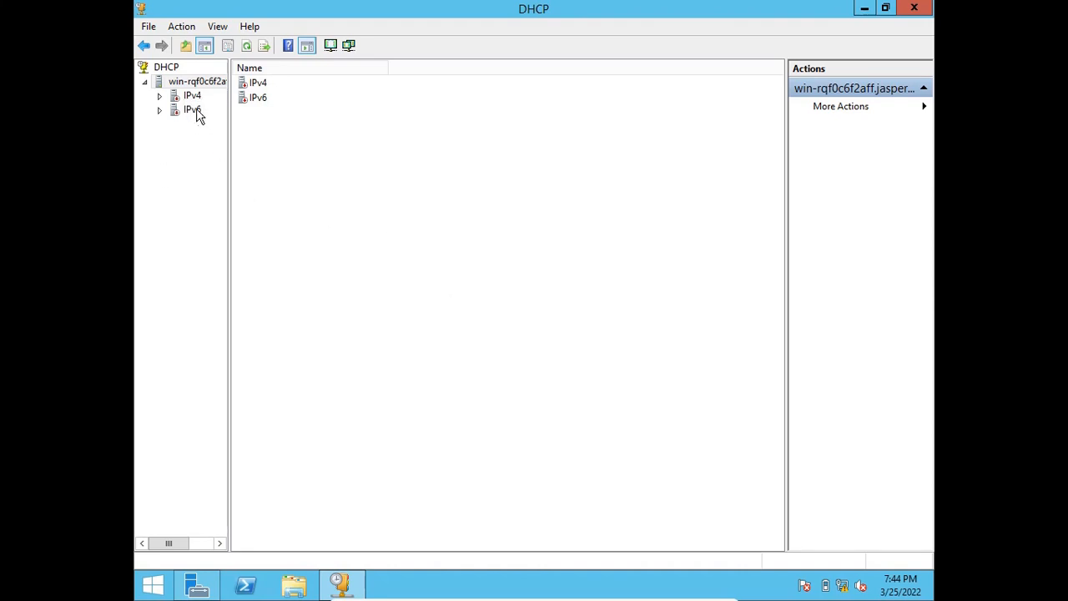
left_click(160, 97)
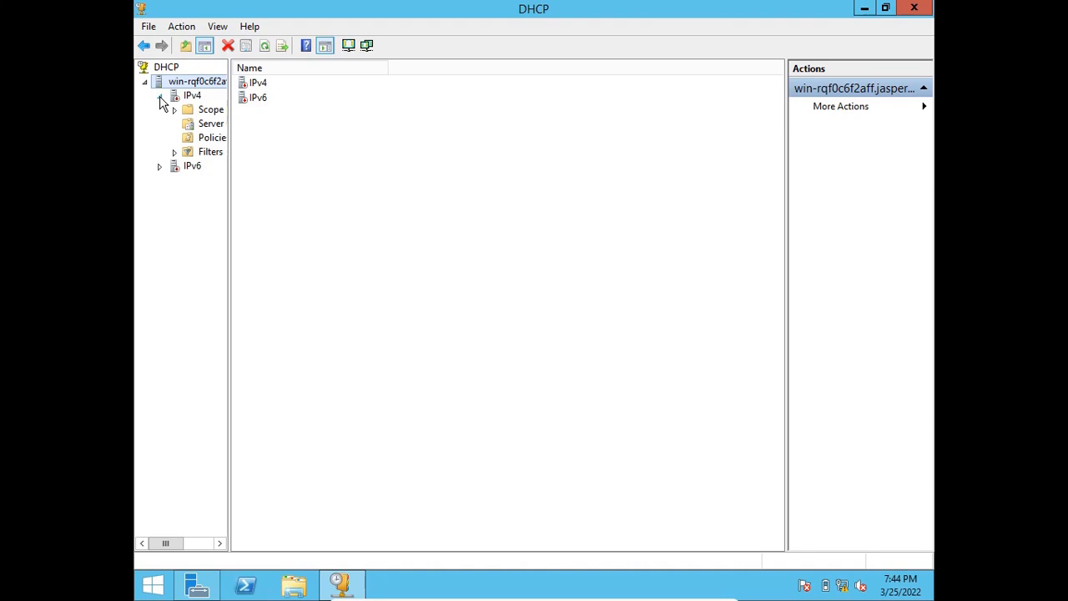
left_click(159, 167)
left_click_drag(229, 80, 327, 98)
double_click(234, 113)
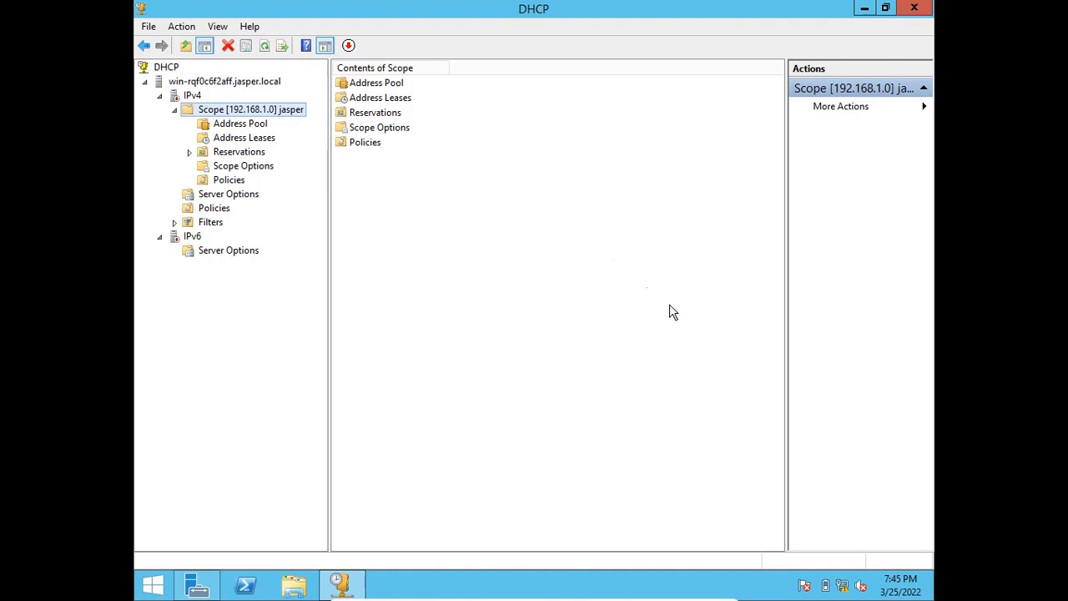
Start a new scope under IPv4 and name it Basic Scope.
right_click(204, 85)
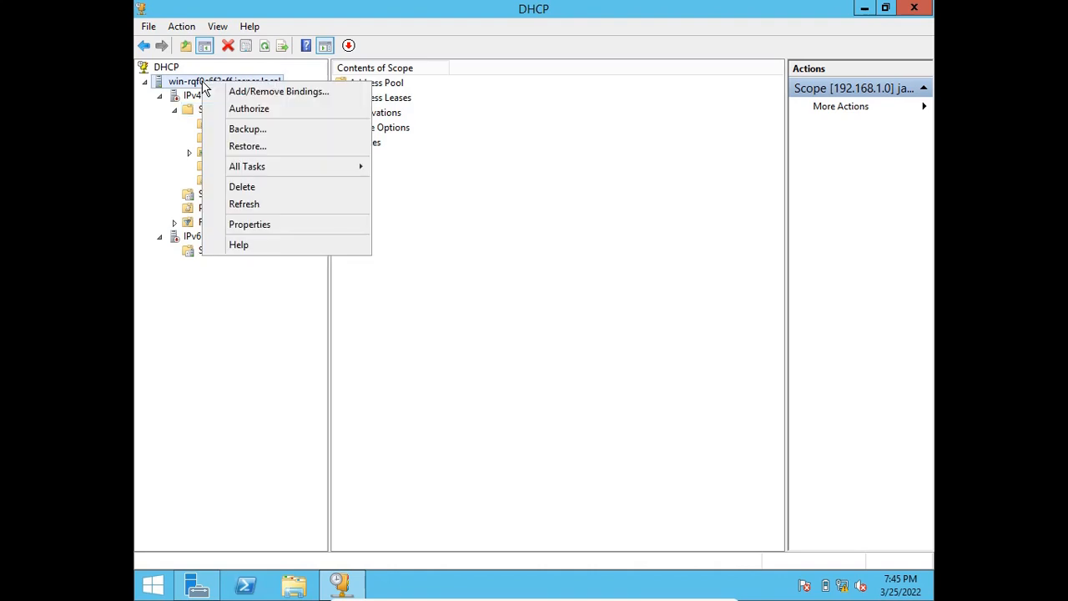
right_click(191, 97)
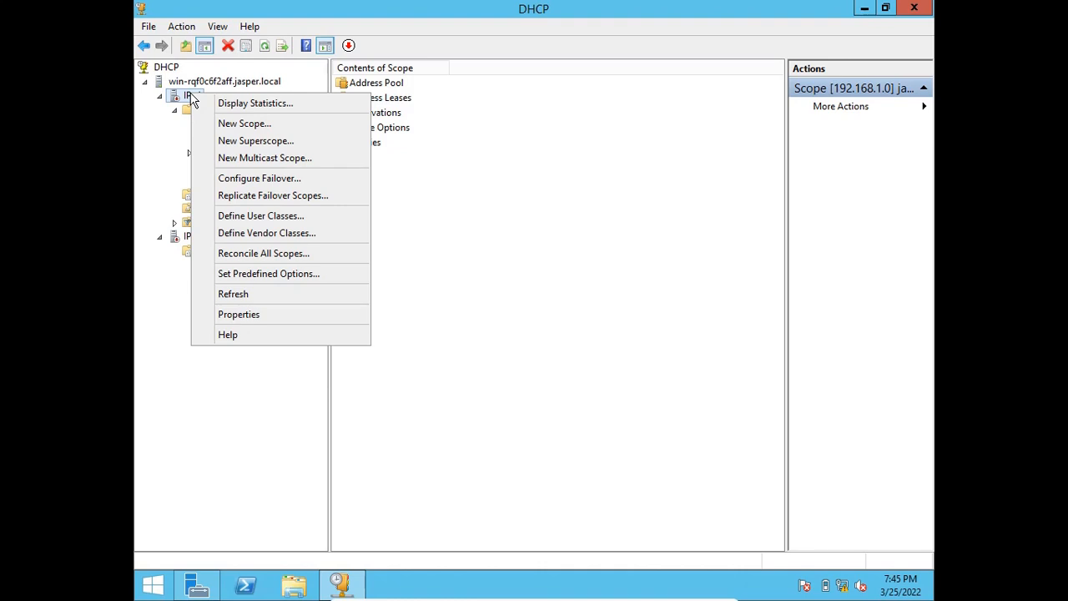
left_click(227, 125)
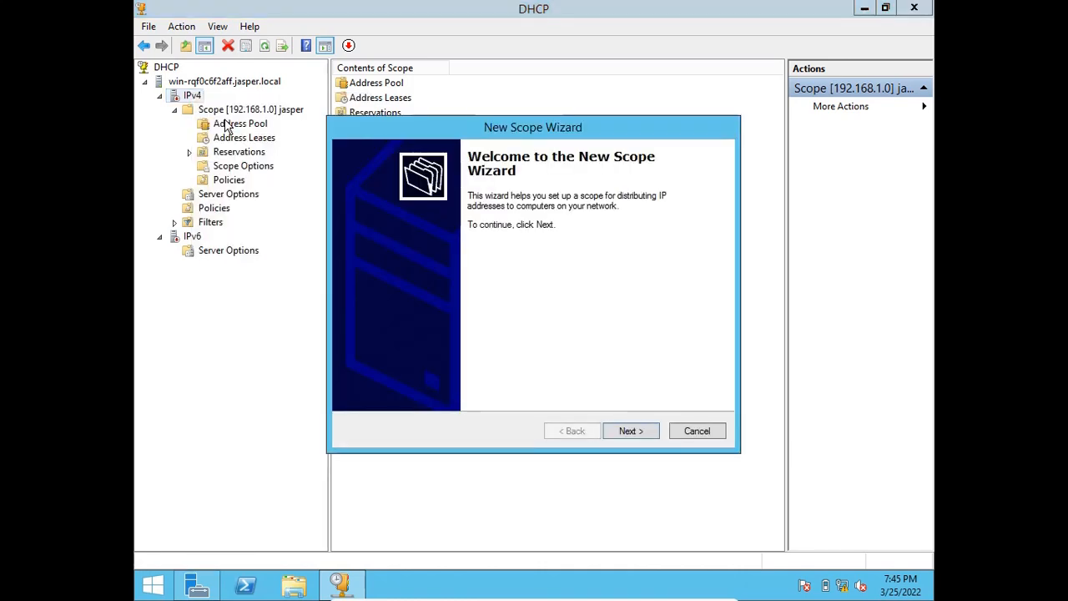
left_click(631, 431)
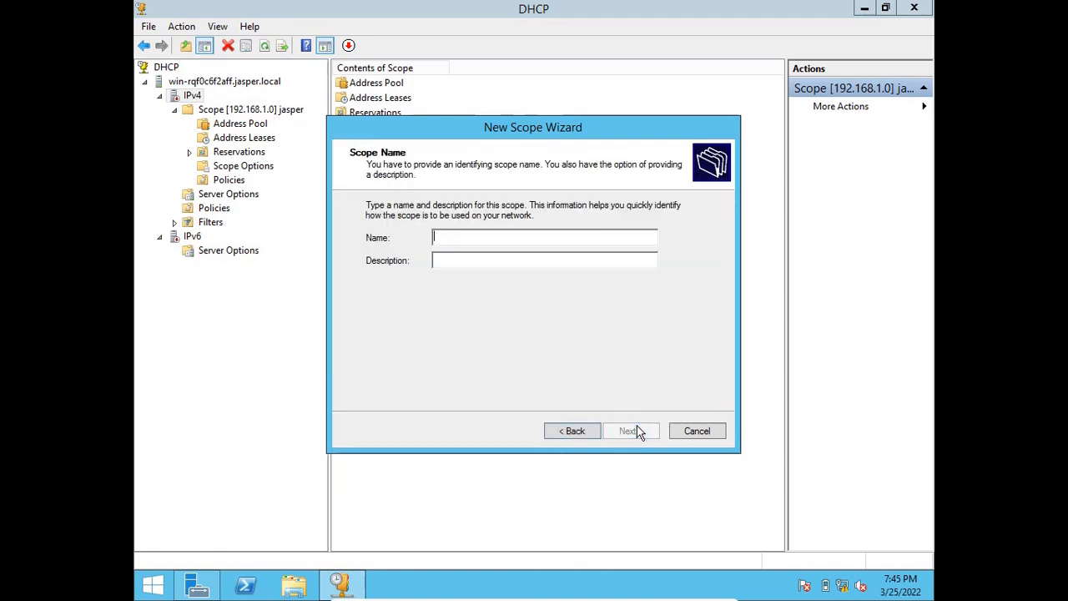
type("Basic Scope")
left_click(642, 433)
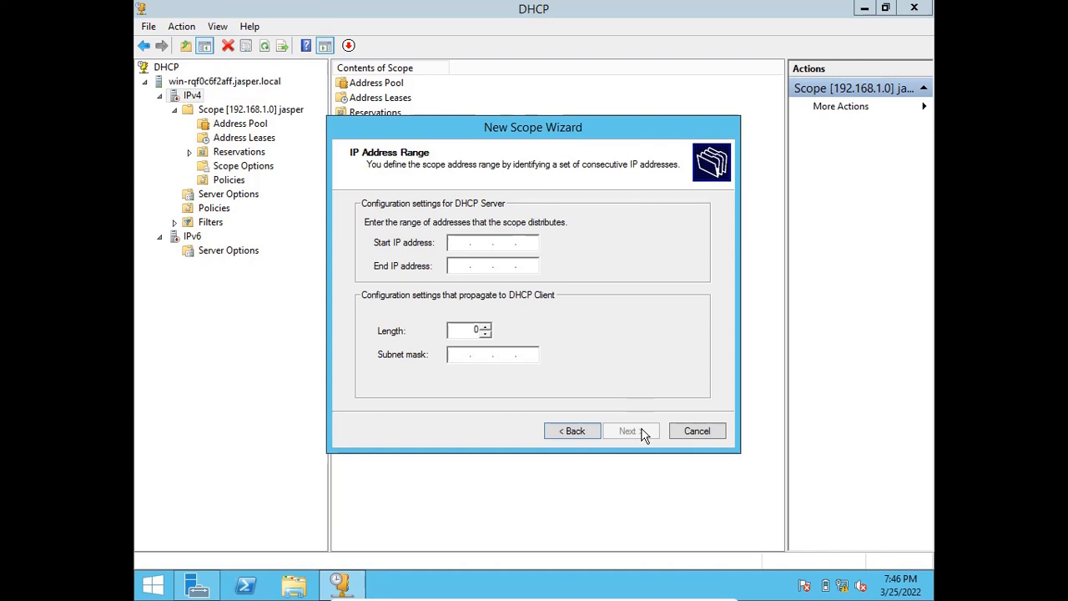
Set the scope's address range from 10.1.10.100 to 10.1.10.200.
type("10.1.10.100")
key("Tab")
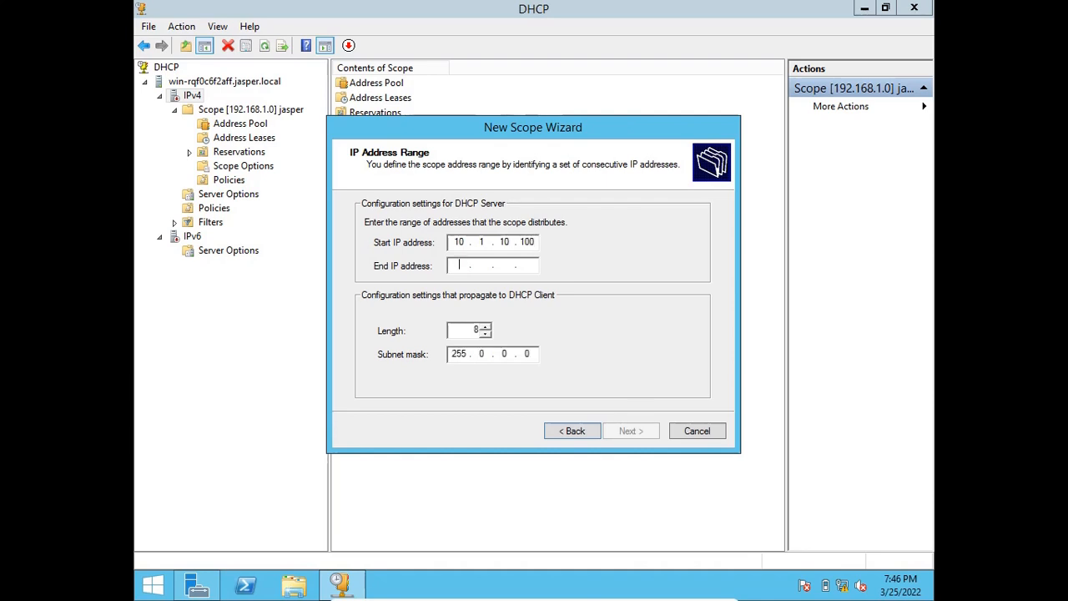
type("10.1.")
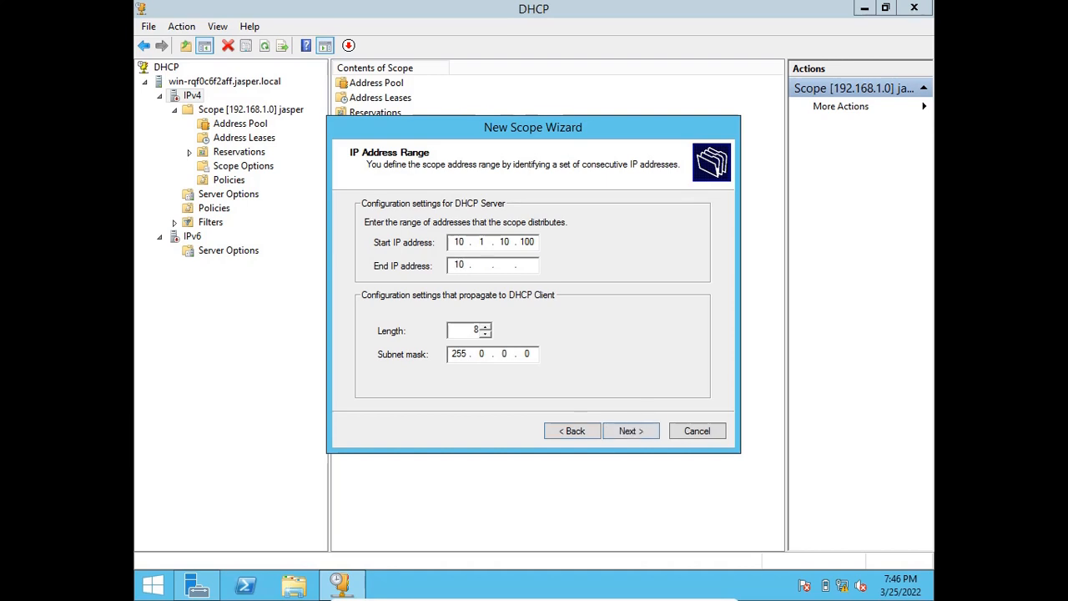
type("10.200")
left_click(639, 435)
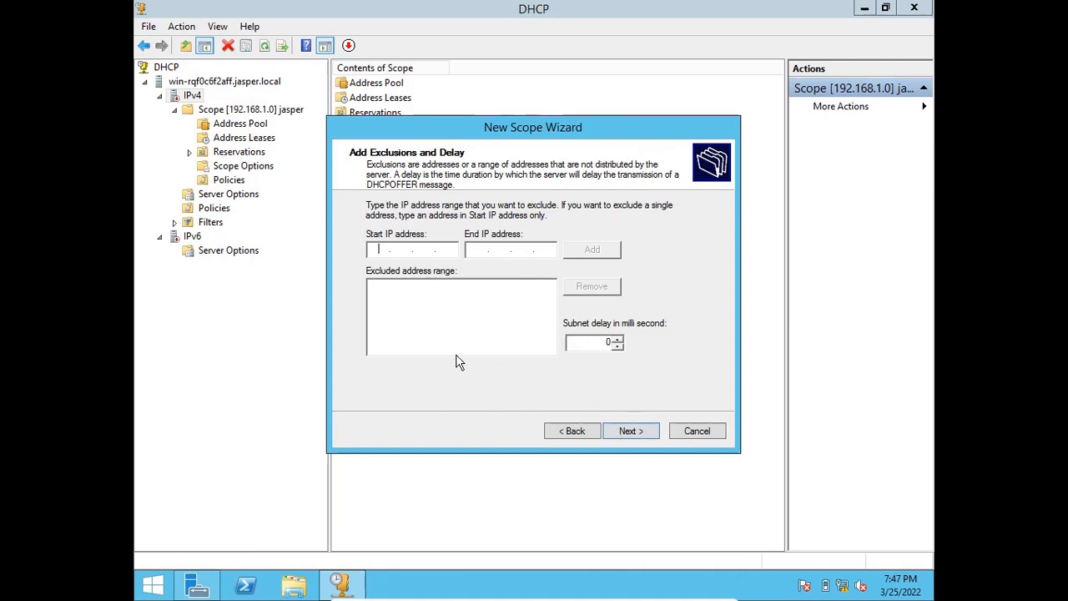
Accept the default exclusions and lease duration, and choose to configure the scope's DHCP options now.
left_click(639, 434)
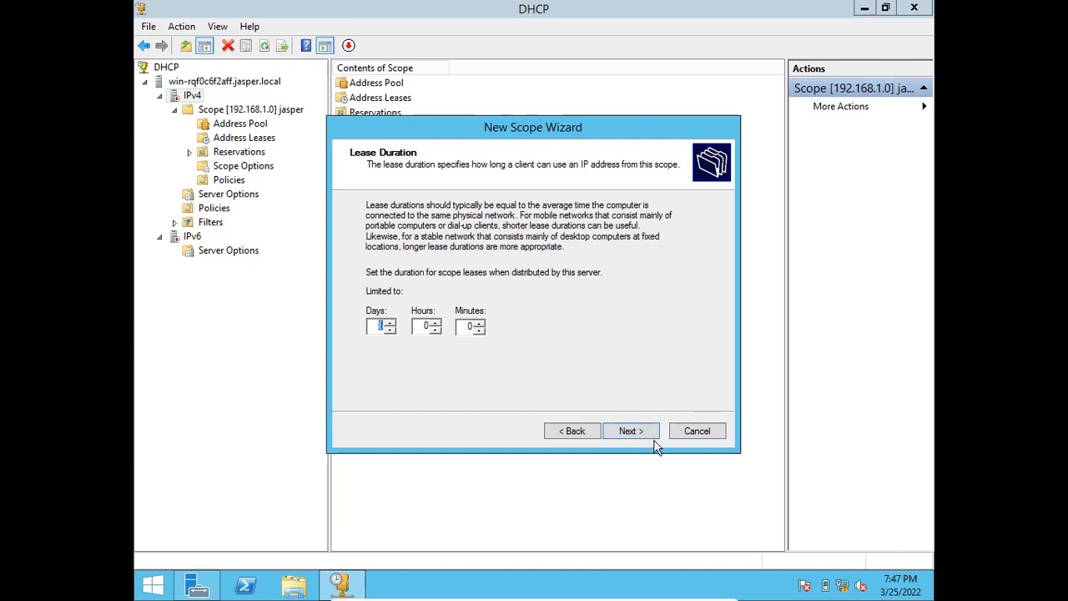
left_click(630, 434)
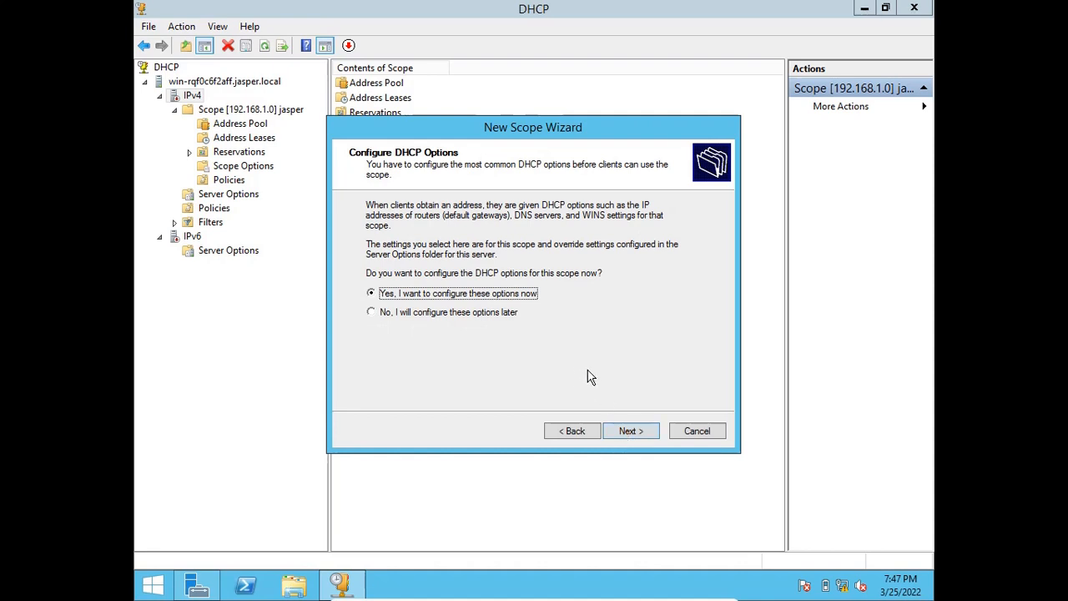
left_click(632, 431)
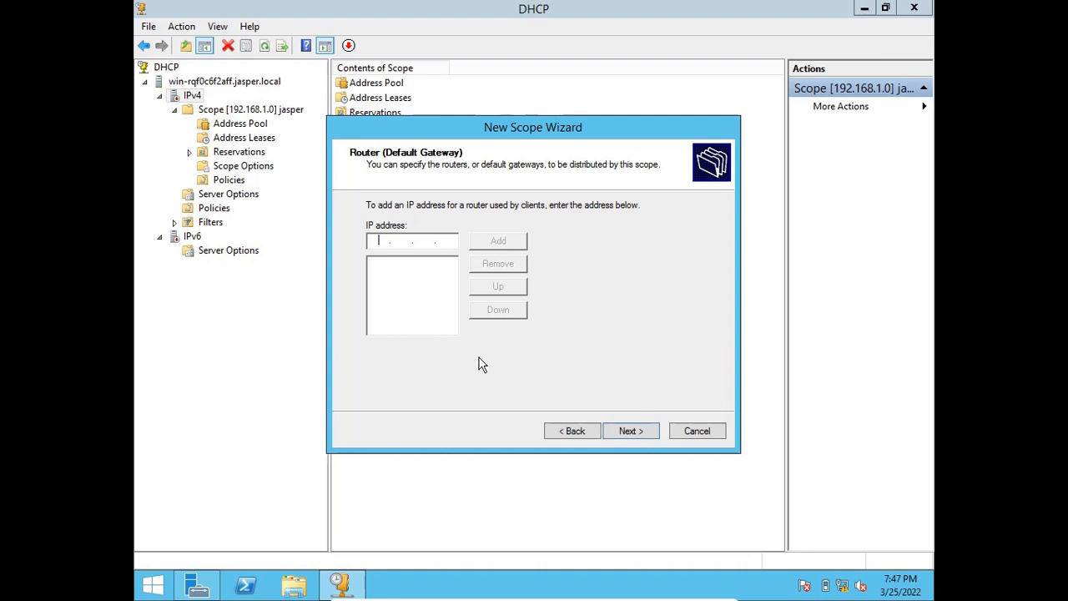
Add 10.1.10.1 as the scope's default gateway and continue to the domain name and DNS settings.
type("10.1.10.1")
left_click(498, 240)
left_click(632, 431)
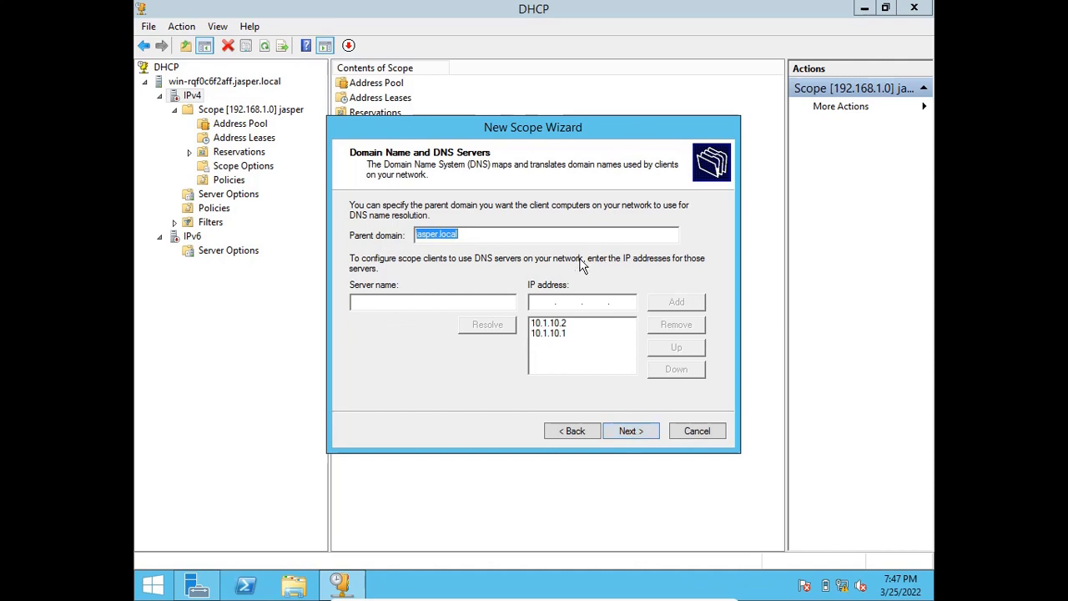
Keep jasper.local as the parent domain and accept the DNS servers in the order 10.1.10.2, 10.1.10.1.
left_click(422, 235)
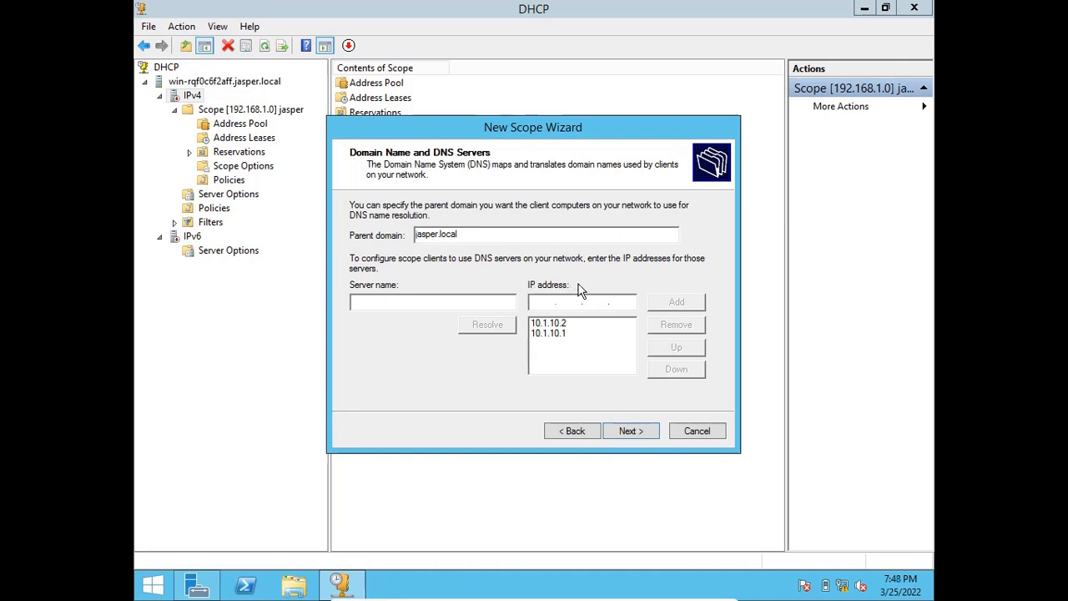
left_click(562, 325)
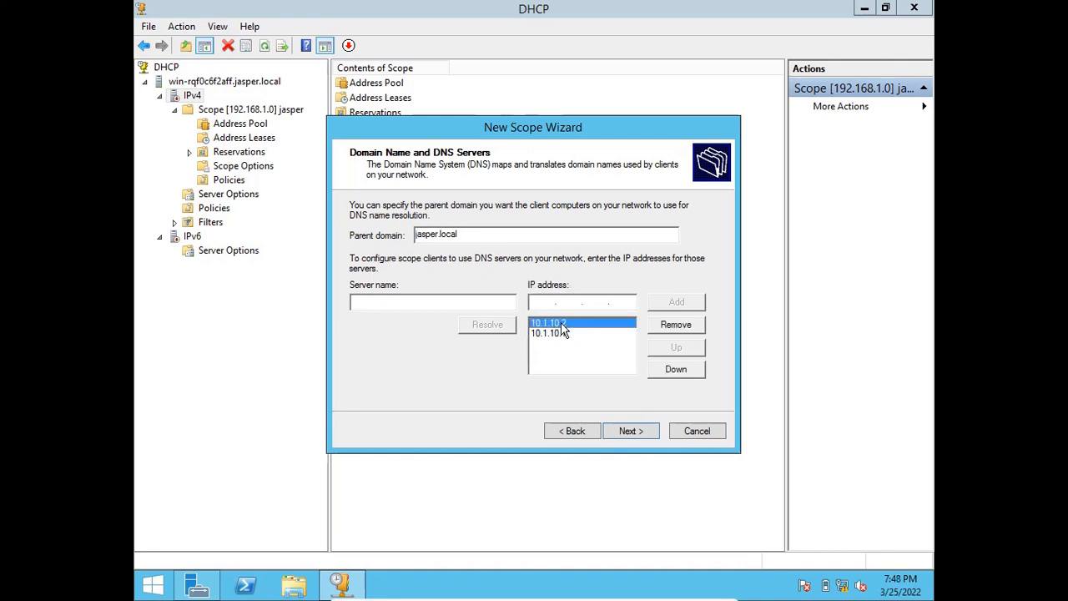
left_click(557, 334)
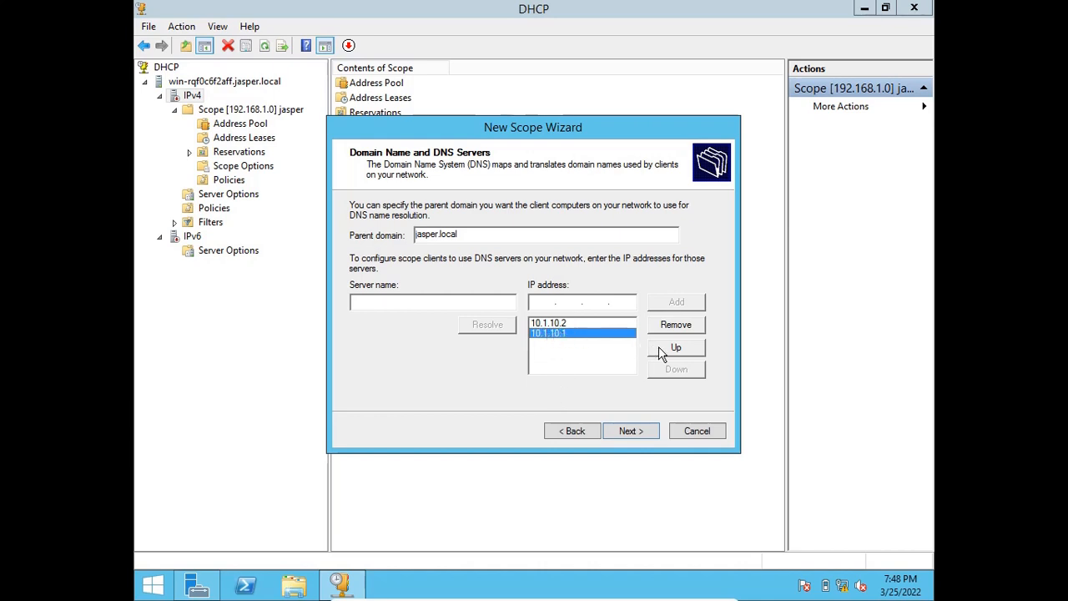
left_click(579, 319)
left_click(579, 331)
left_click(576, 323)
left_click(674, 370)
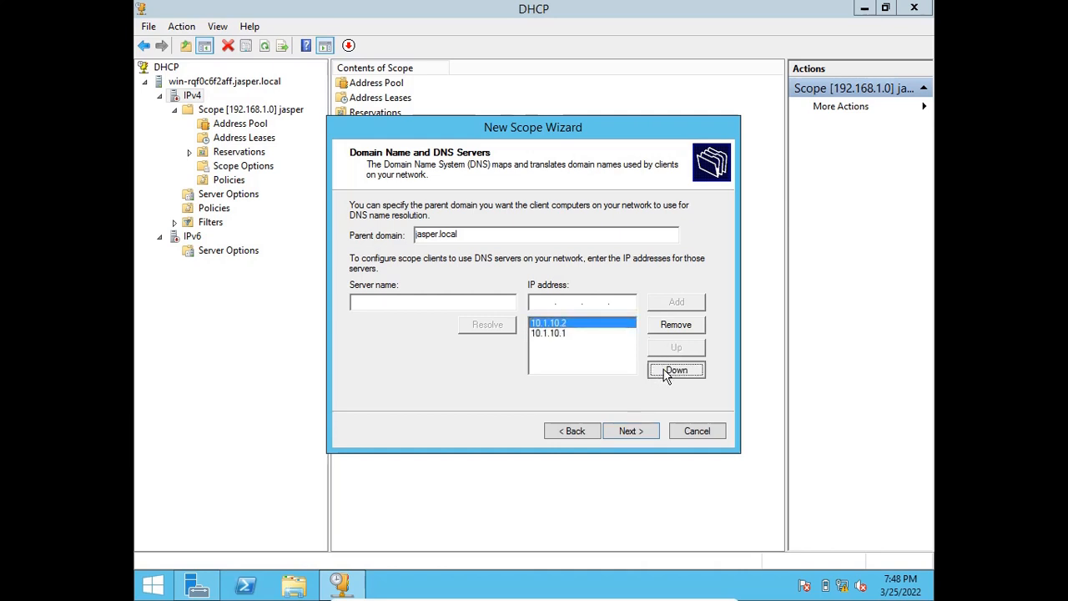
left_click(556, 323)
left_click(692, 369)
left_click(574, 361)
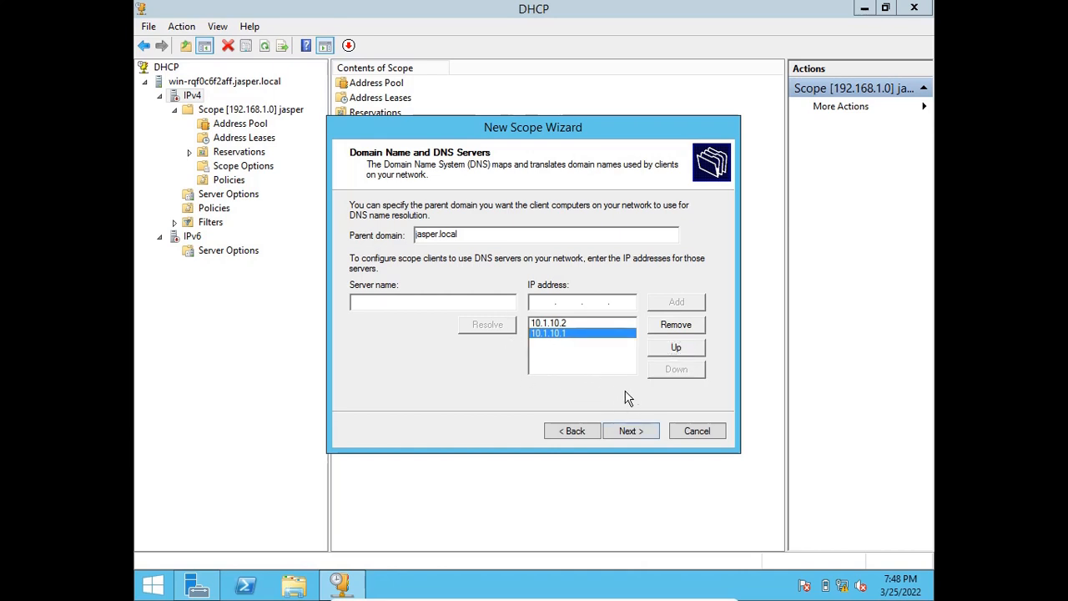
left_click(638, 434)
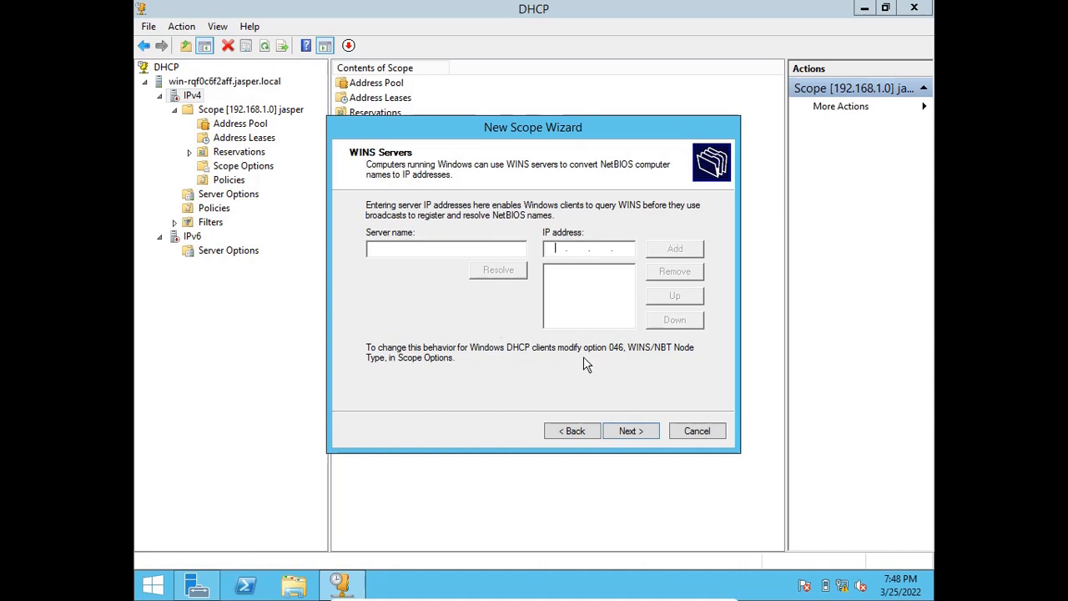
Leave the WINS servers empty, choose to activate the scope now, and complete the scope creation.
left_click(634, 433)
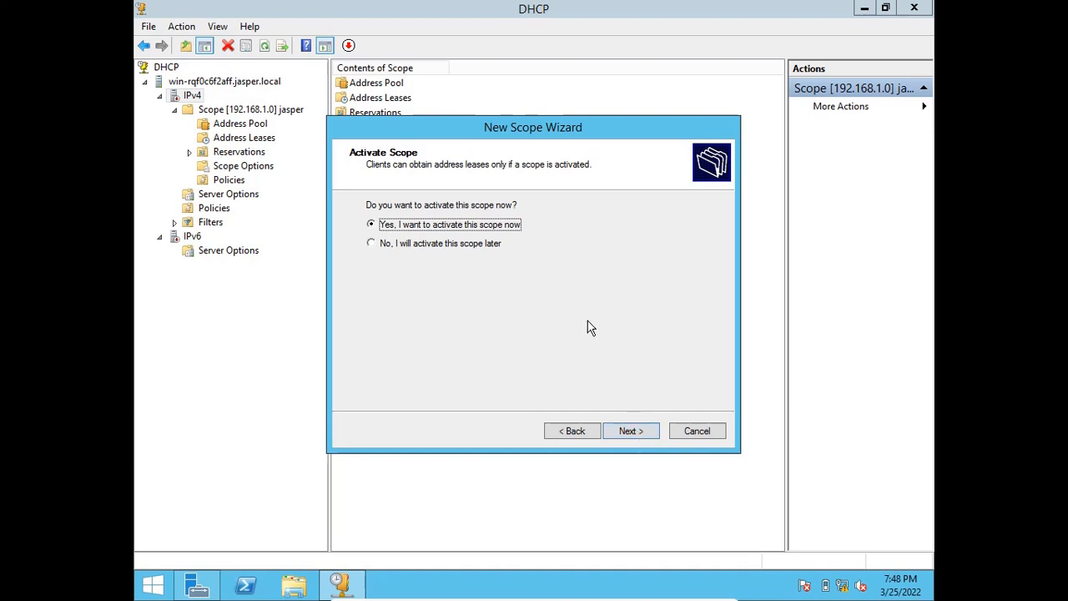
left_click(645, 431)
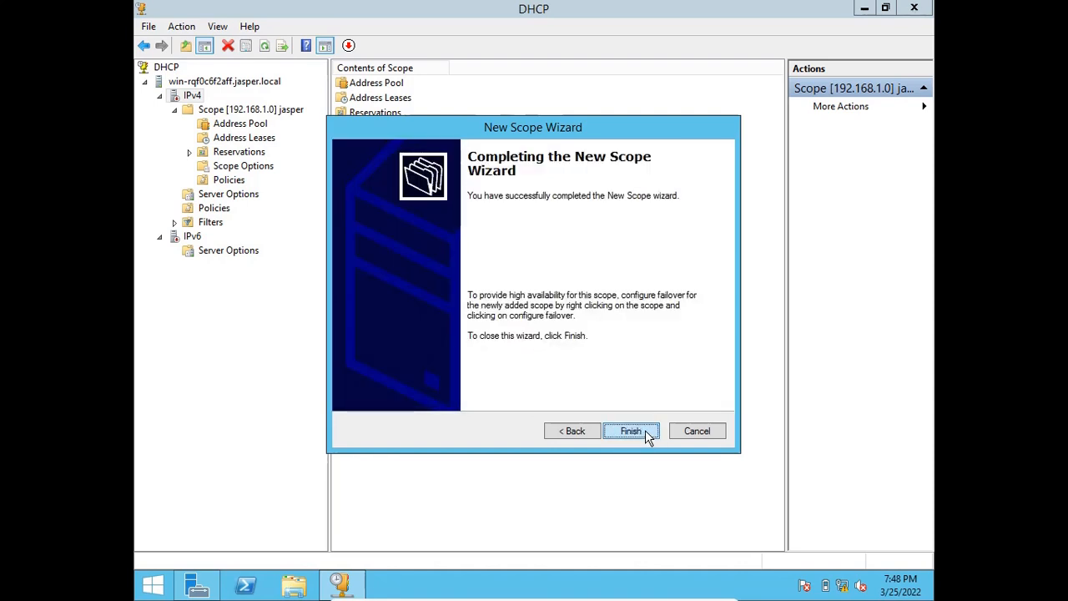
left_click(646, 433)
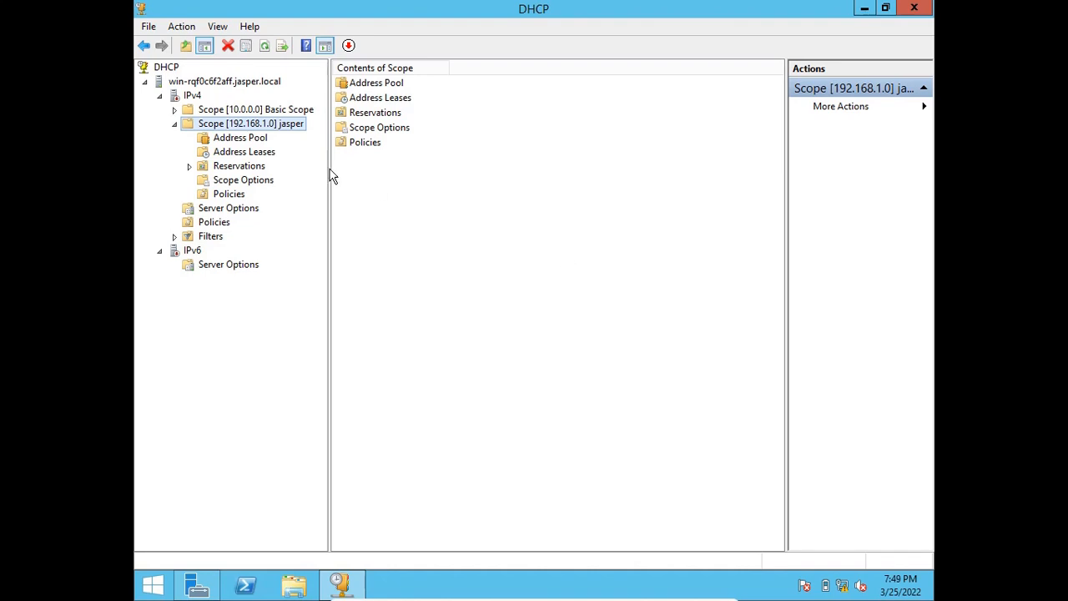
Expand the Basic Scope node and look over its contents alongside the existing 192.168.1.0 scope.
double_click(250, 110)
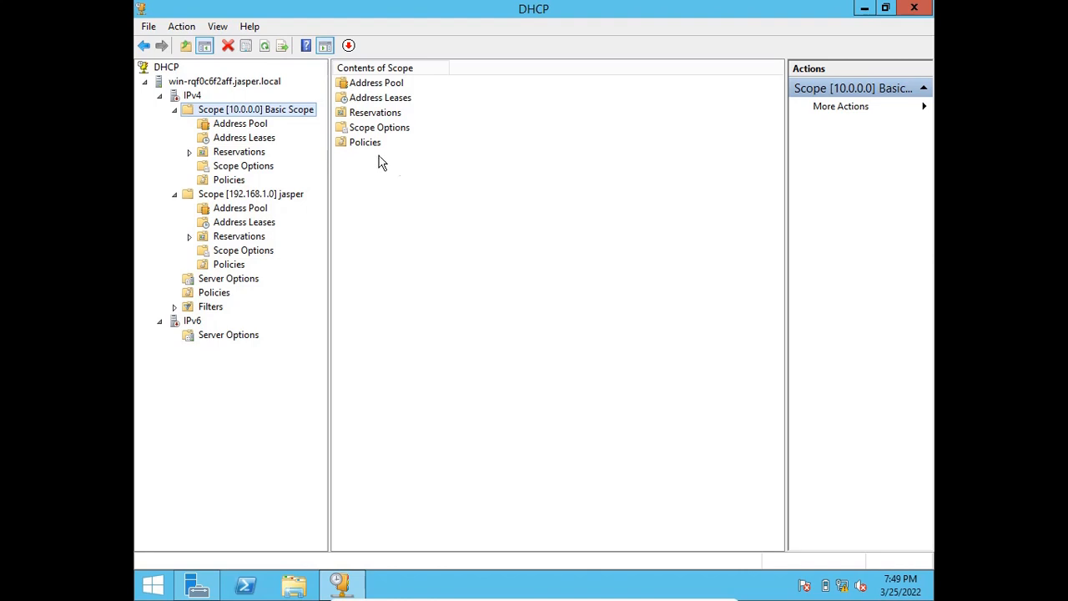
left_click(275, 196)
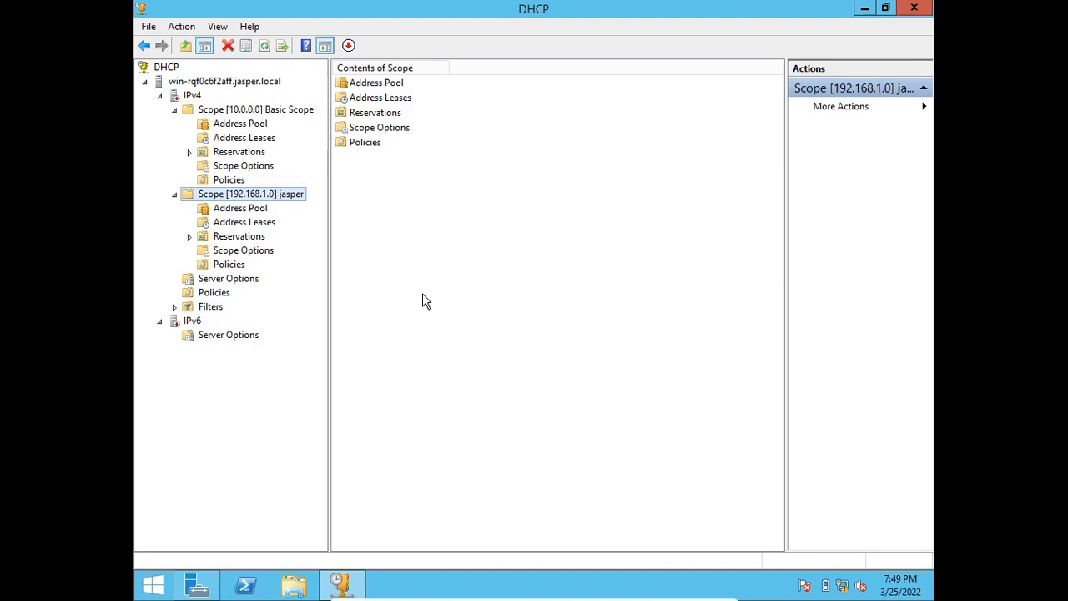
left_click(255, 114)
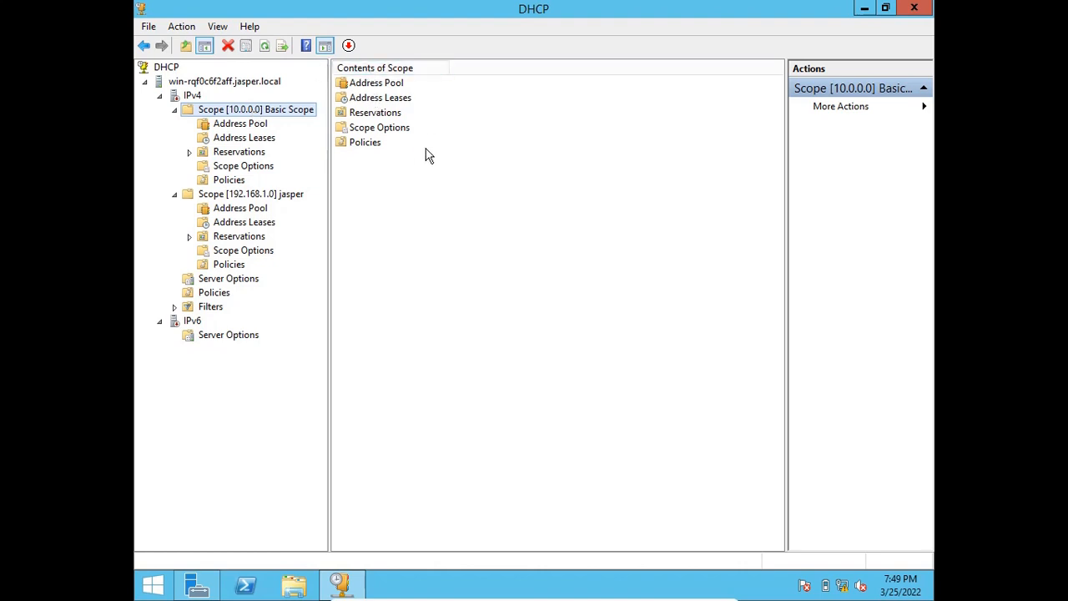
left_click(361, 85)
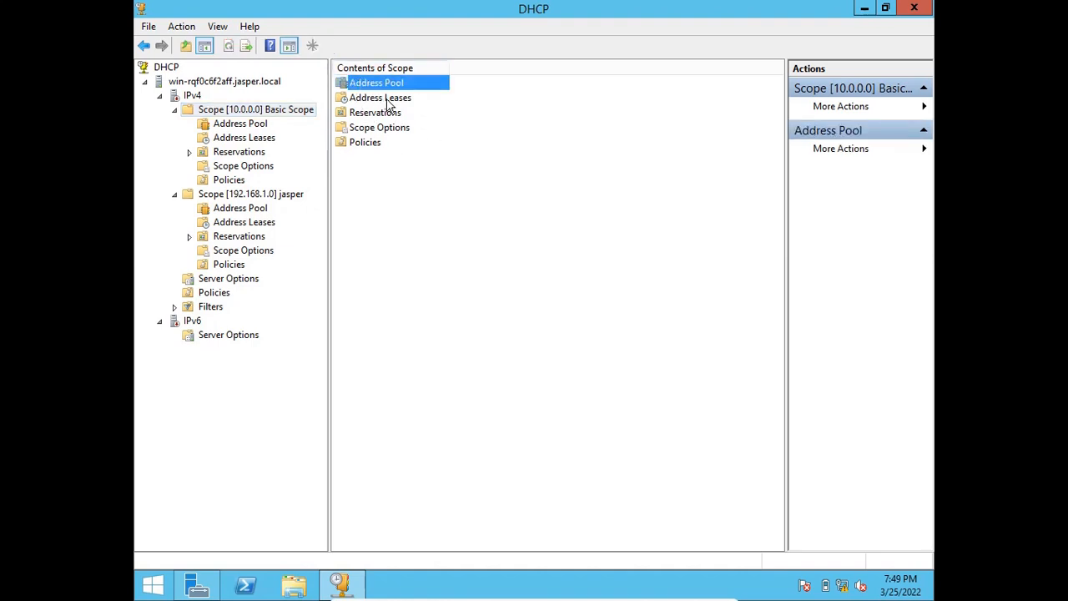
left_click(387, 100)
left_click(381, 122)
left_click(376, 113)
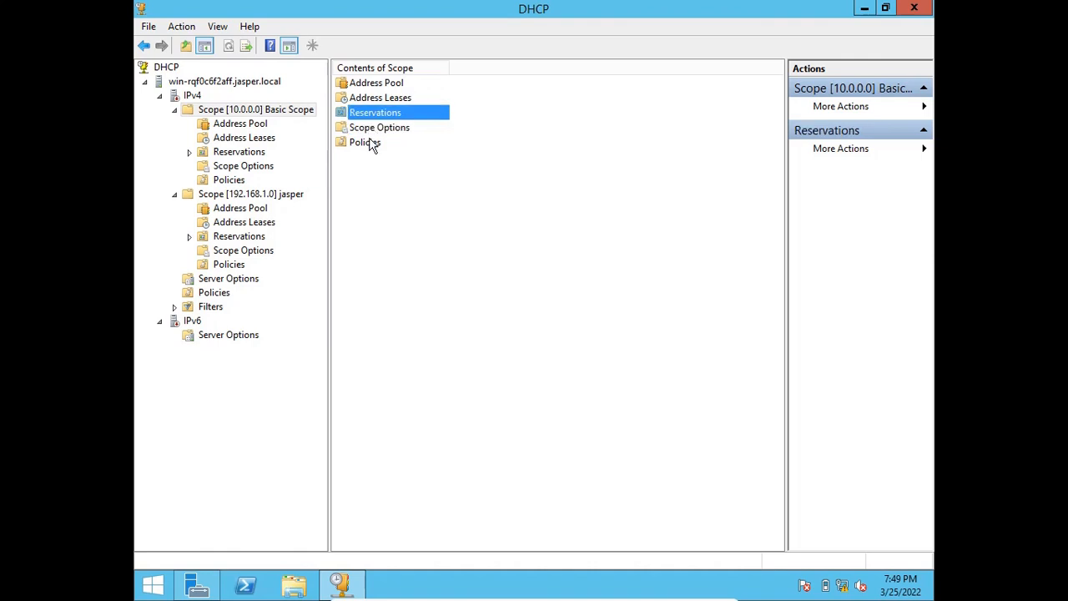
Examine the address leases, reservations and scope options of Basic Scope.
left_click(231, 140)
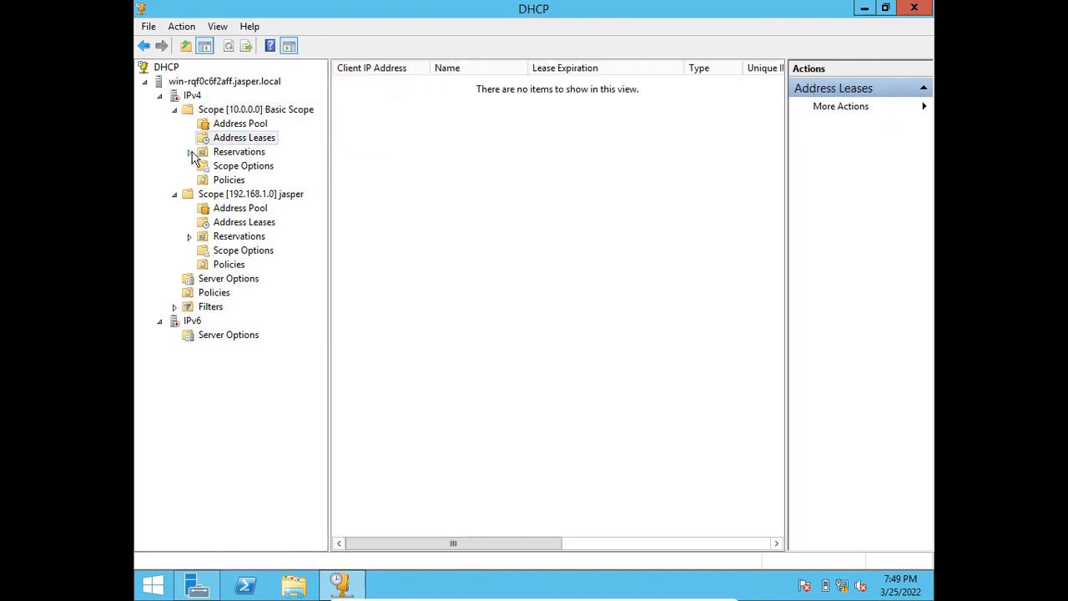
left_click(235, 155)
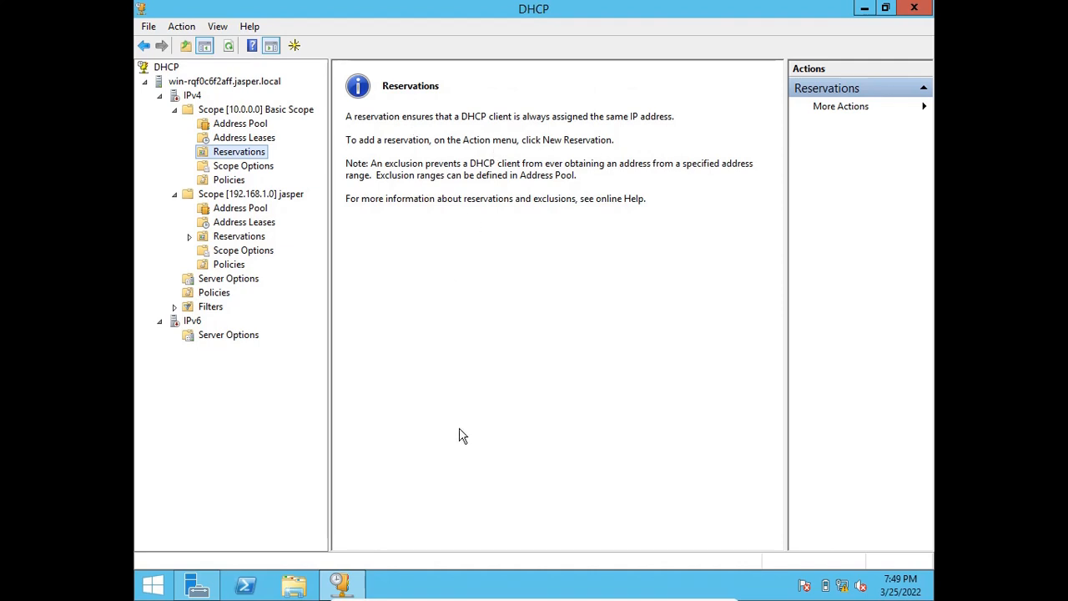
left_click(232, 169)
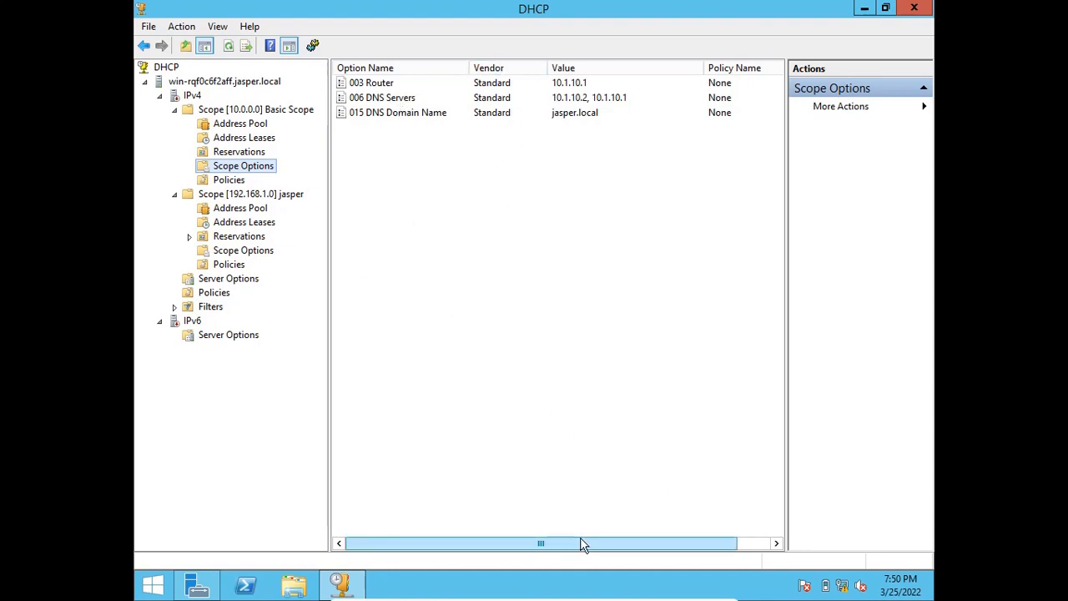
mouse_move(582, 543)
left_mouse_down()
mouse_move(674, 556)
mouse_move(570, 553)
left_mouse_up()
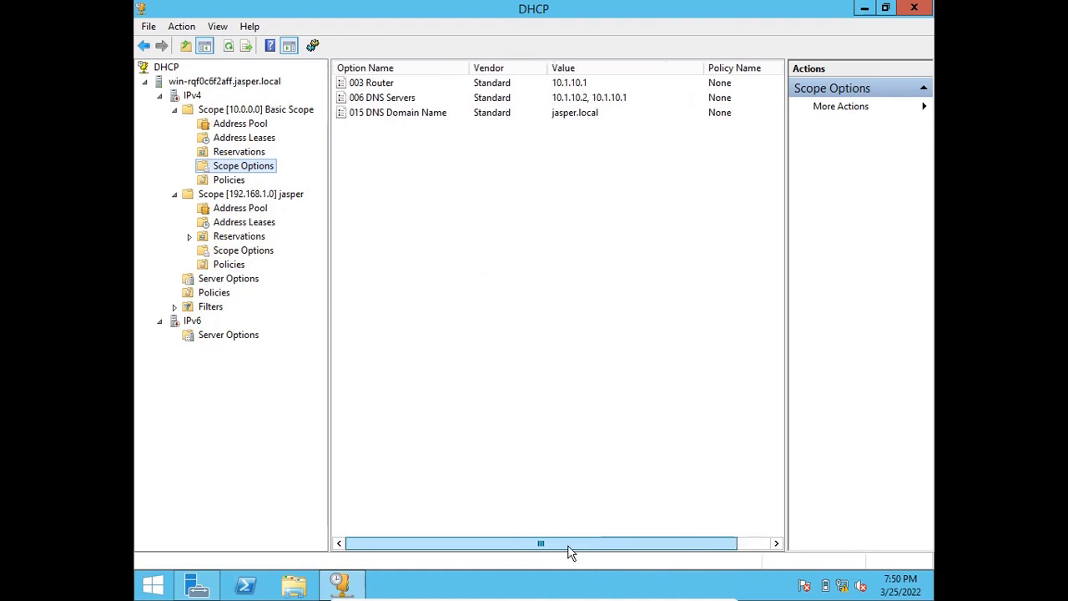
left_click(253, 111)
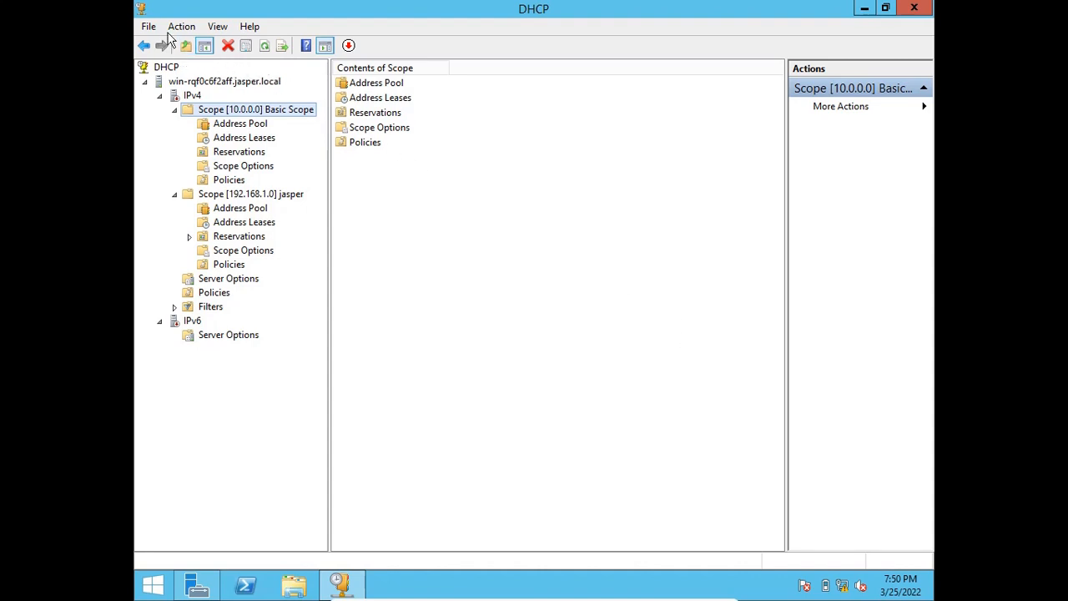
left_click(589, 331)
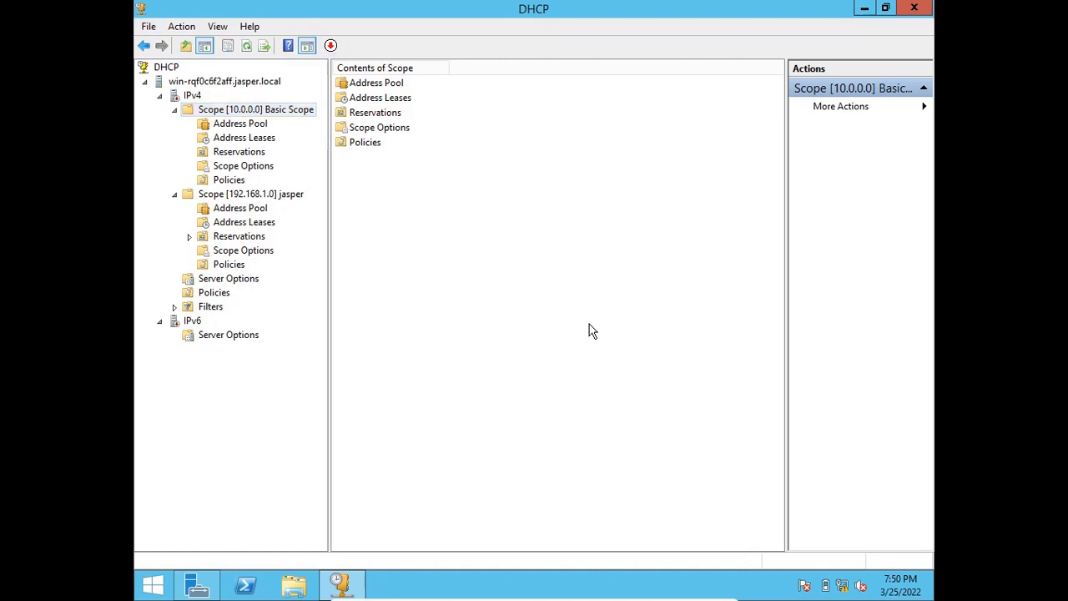
left_click(147, 25)
left_click(148, 25)
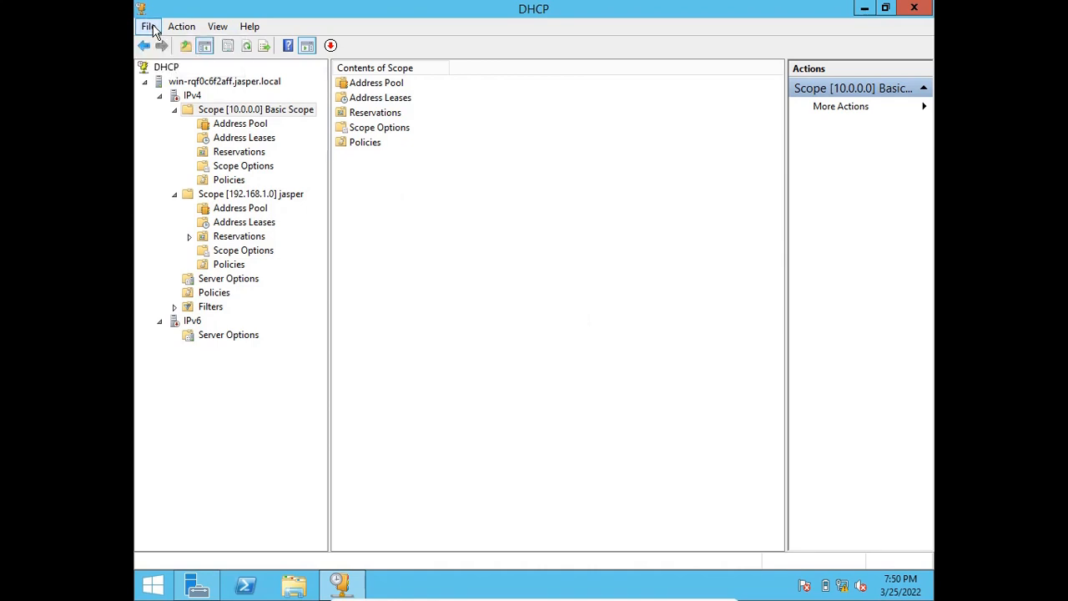
left_click(166, 69)
right_click(166, 70)
left_click(166, 68)
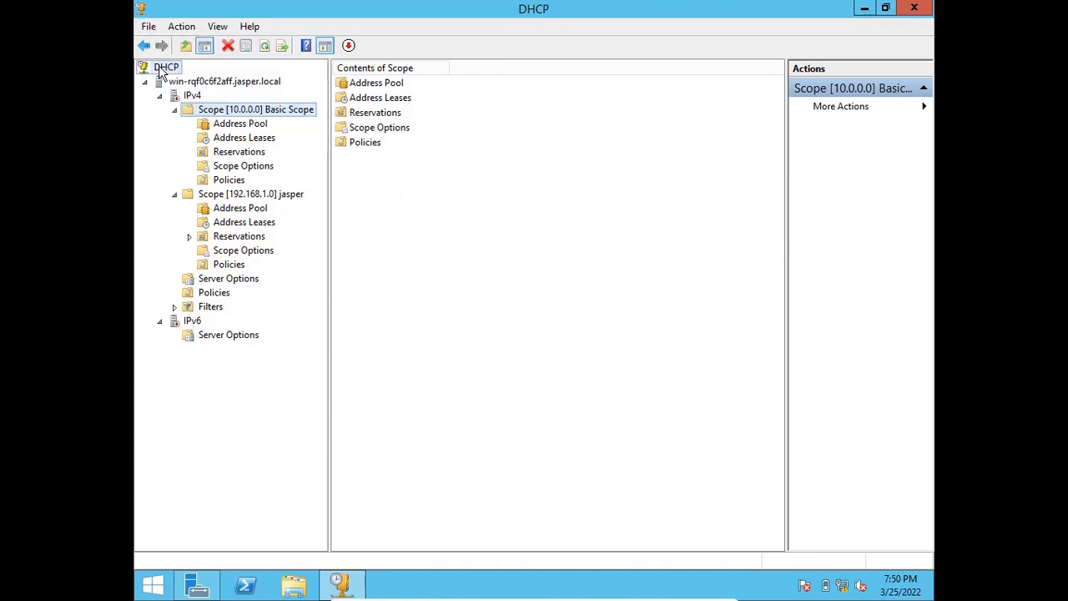
left_click(166, 69)
Restart the DHCP service on the server node of the console tree.
right_click(183, 84)
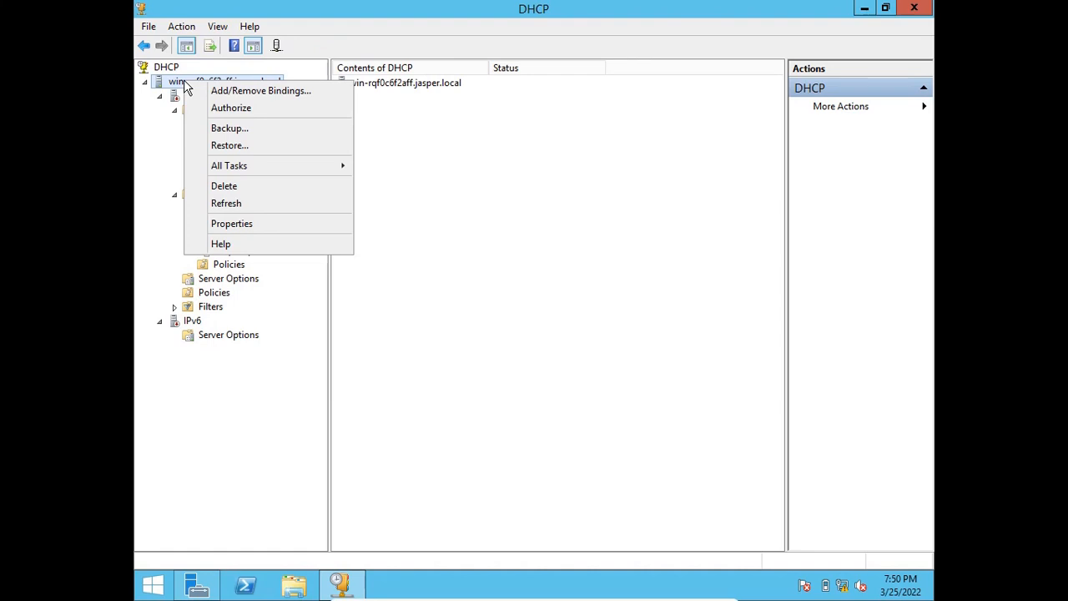
left_click(184, 83)
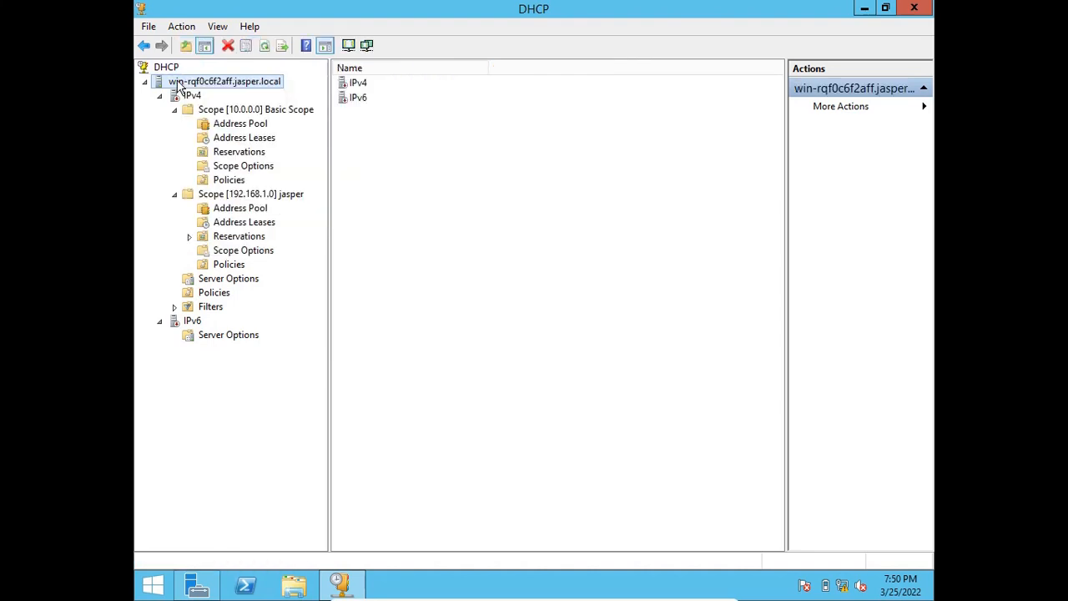
right_click(200, 83)
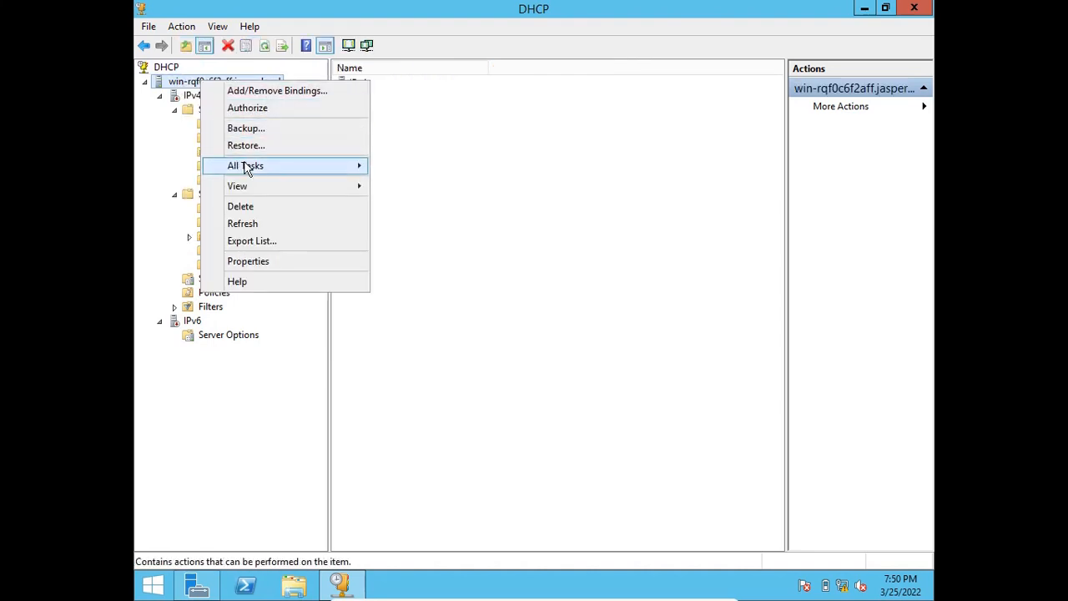
mouse_move(251, 168)
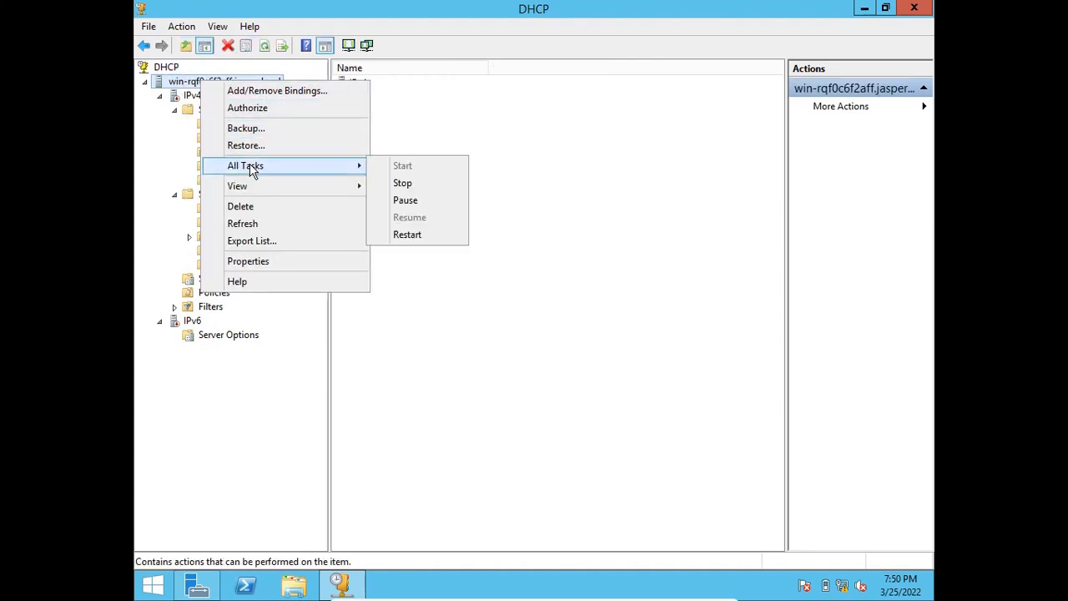
left_click(407, 234)
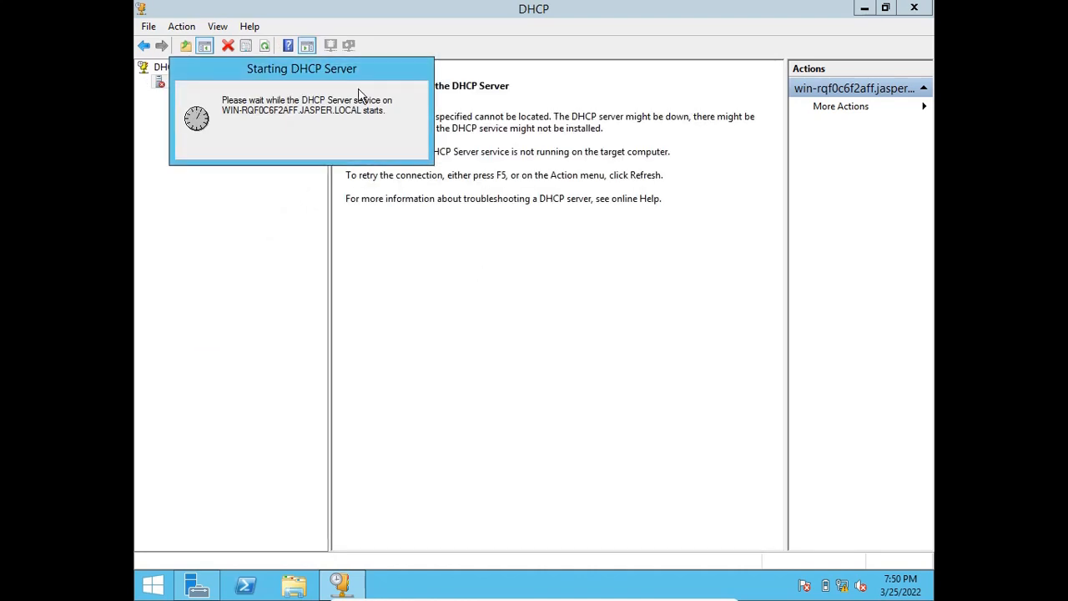
left_click_drag(333, 69, 606, 276)
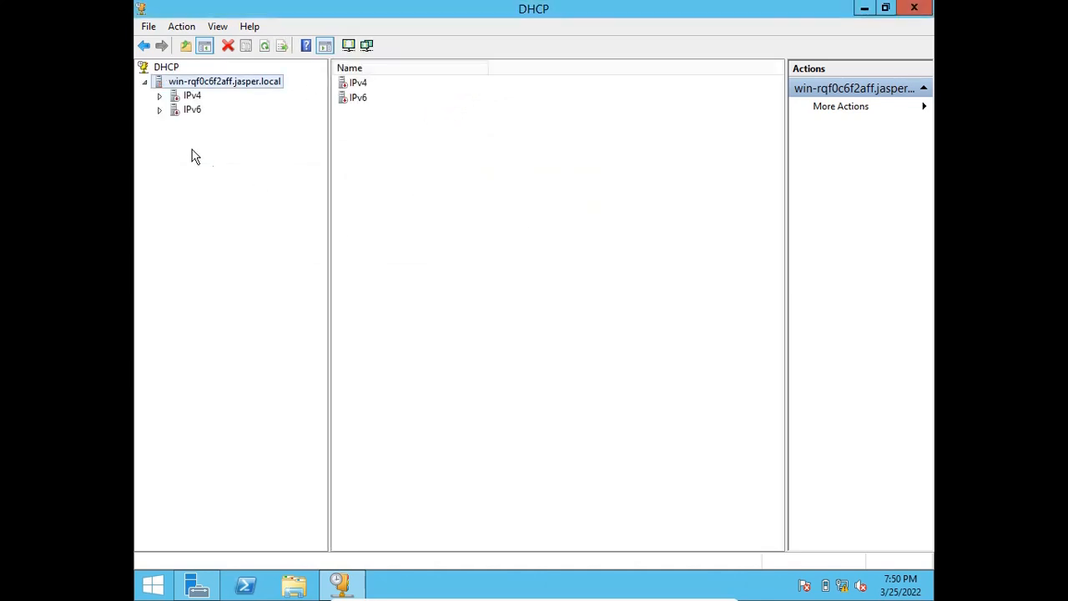
Expand the IPv4 node again along with Basic Scope and the 192.168.1.0 scope beneath it.
left_click(159, 96)
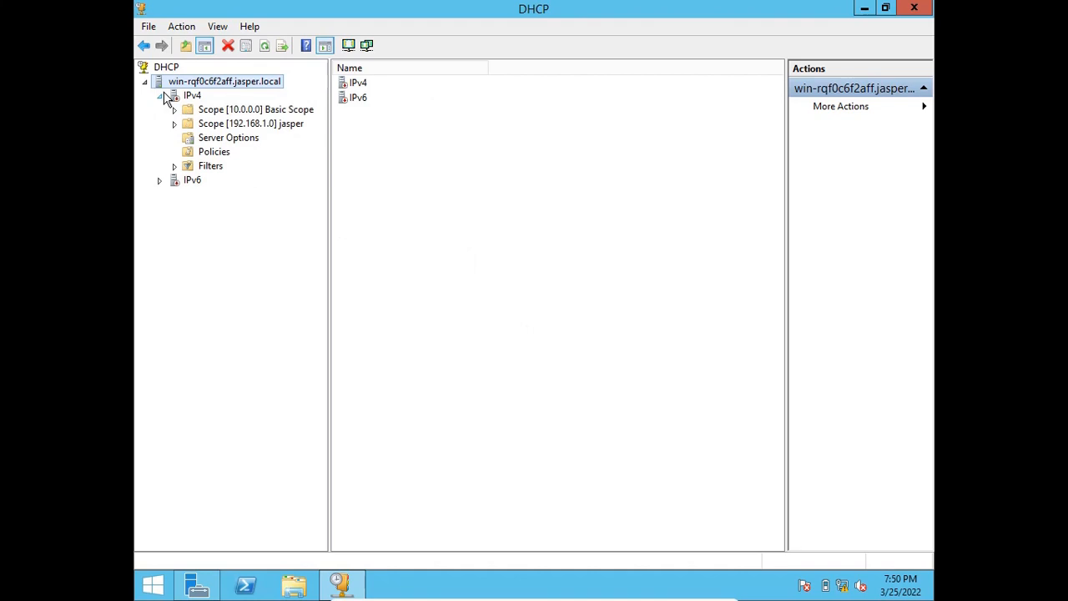
double_click(246, 110)
left_click(257, 139)
double_click(257, 192)
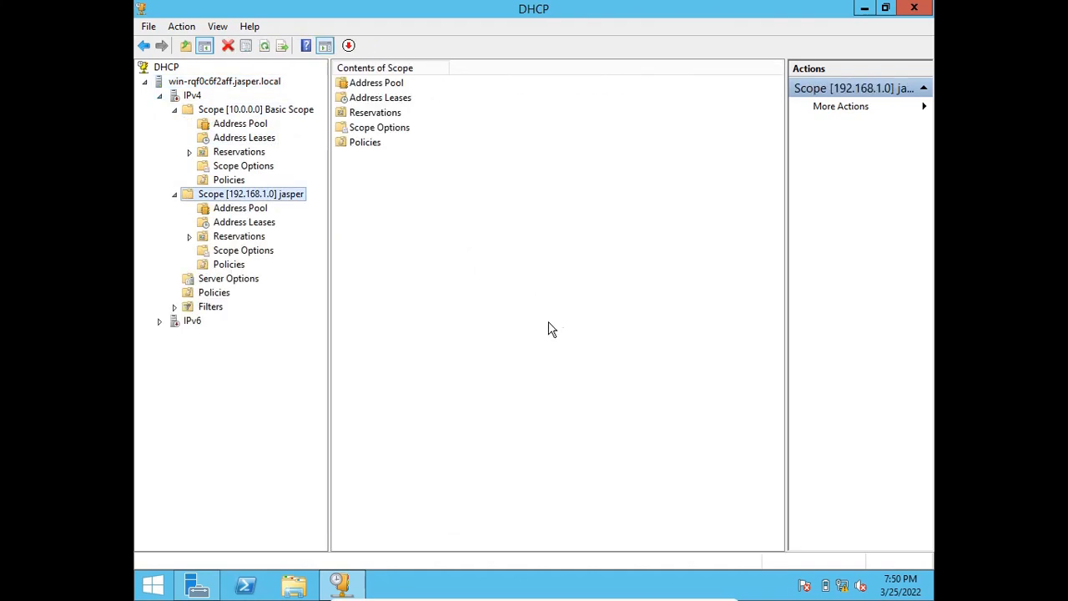